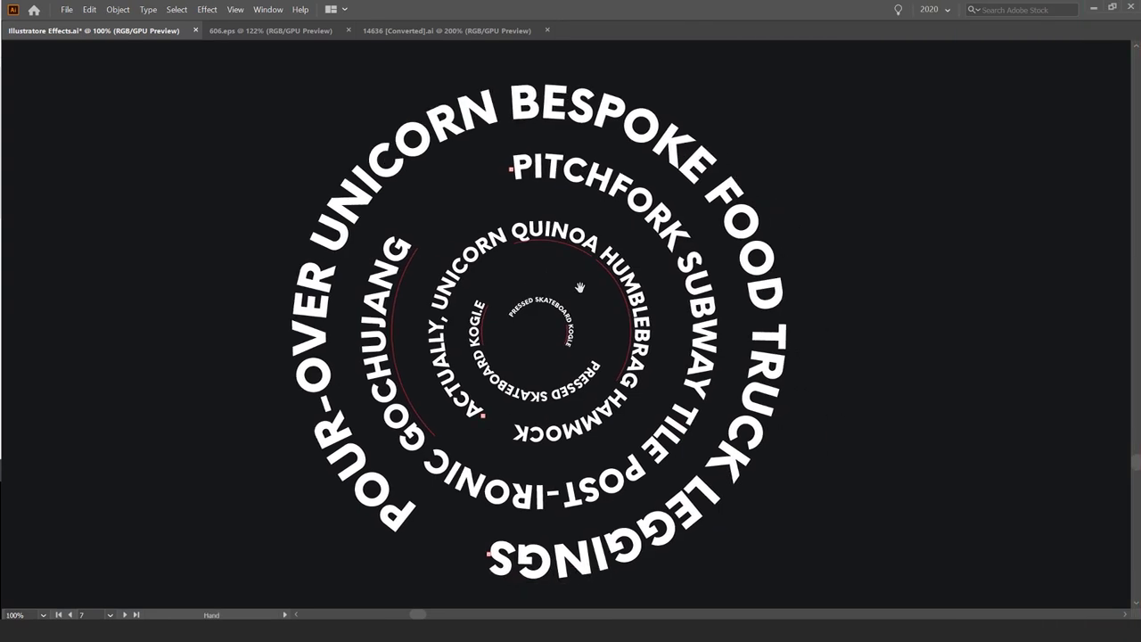
pyautogui.click(672, 123)
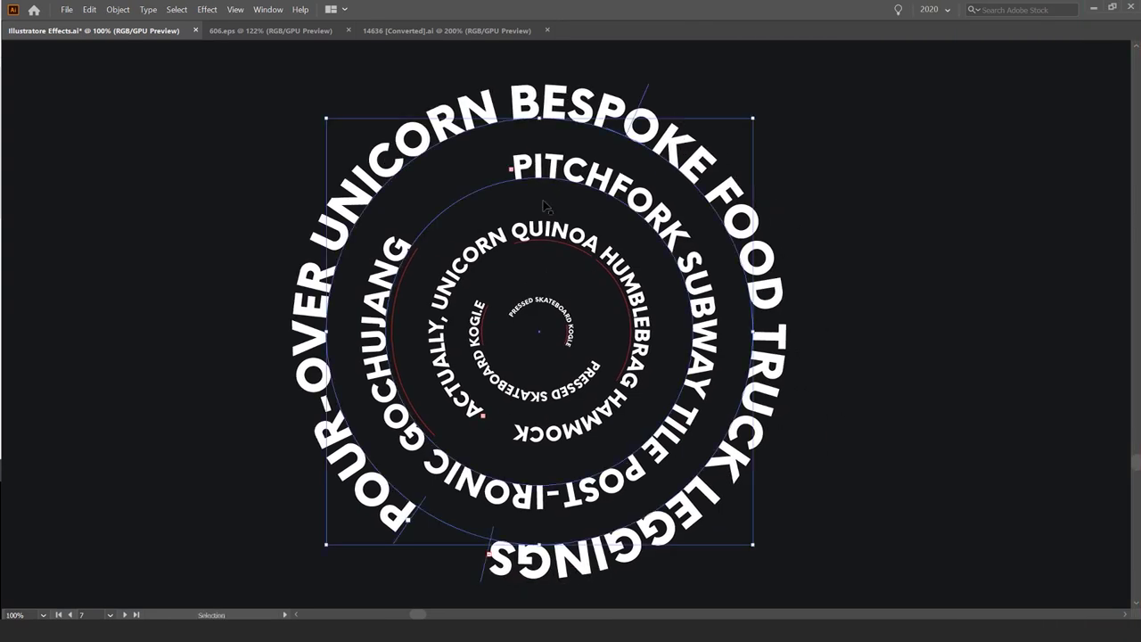
pyautogui.scroll(6, 514, 365)
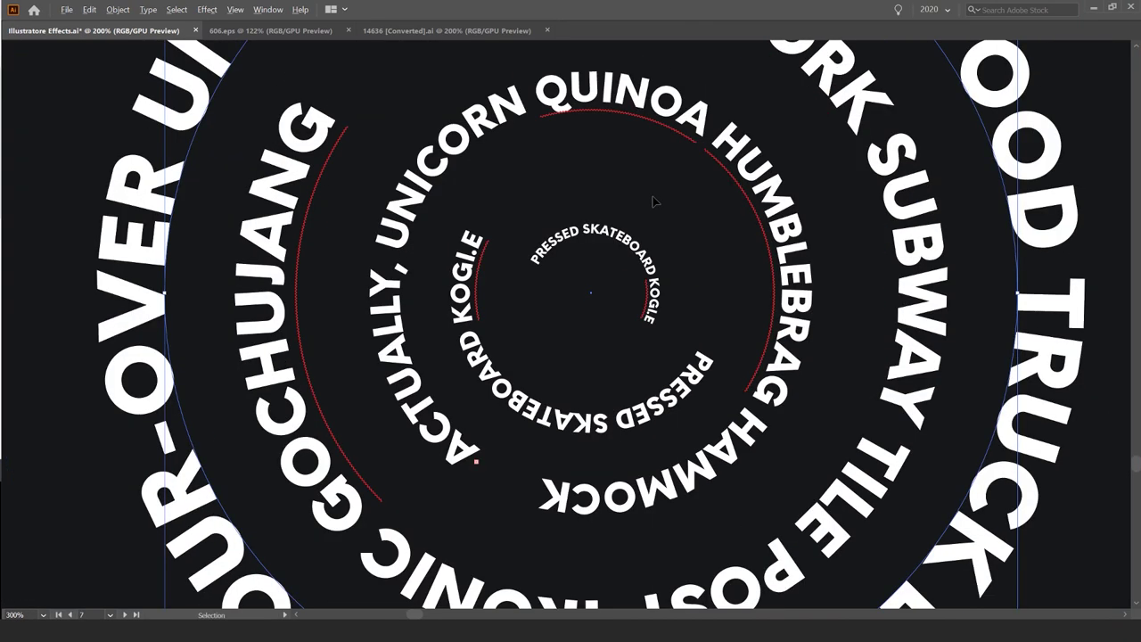
pyautogui.scroll(-6, 520, 393)
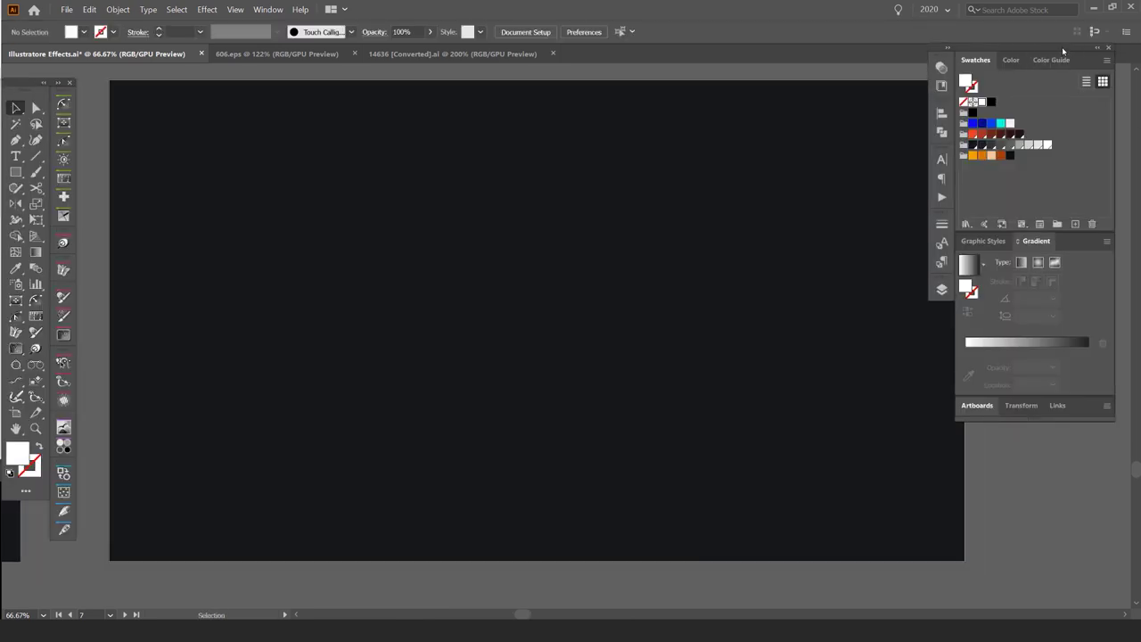
# - Go to the next blank artboard and draw a circle about 614 px in diameter near its centre
pyautogui.moveTo(1062, 46); pyautogui.dragTo(1087, 49)
pyautogui.hotkey('shift', 'pagedown')
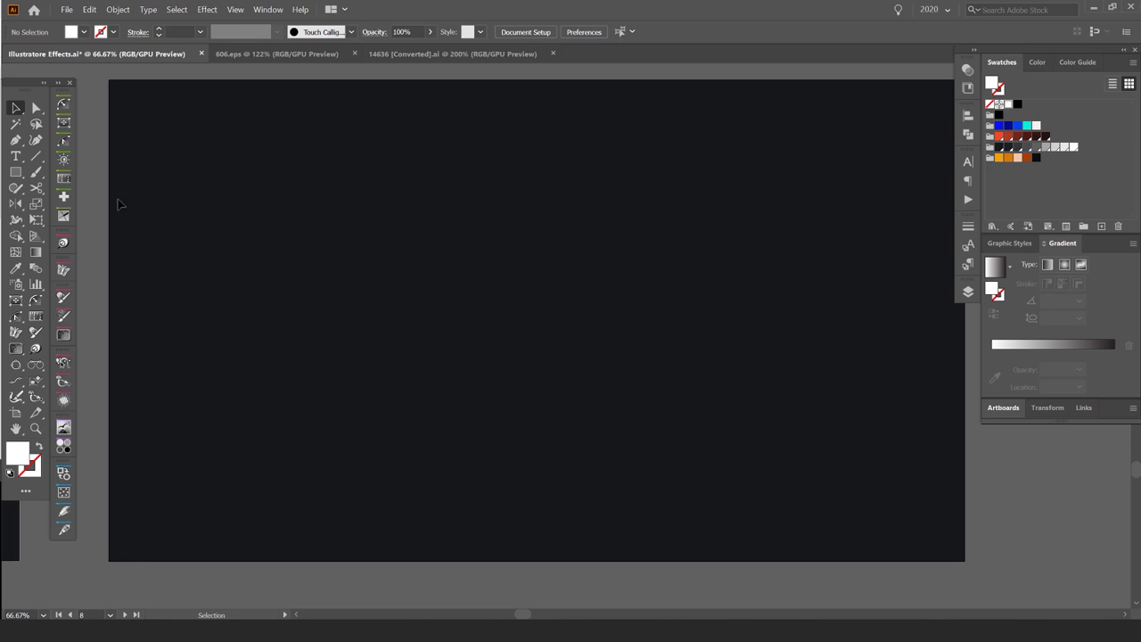
pyautogui.moveTo(18, 175); pyautogui.dragTo(109, 204)
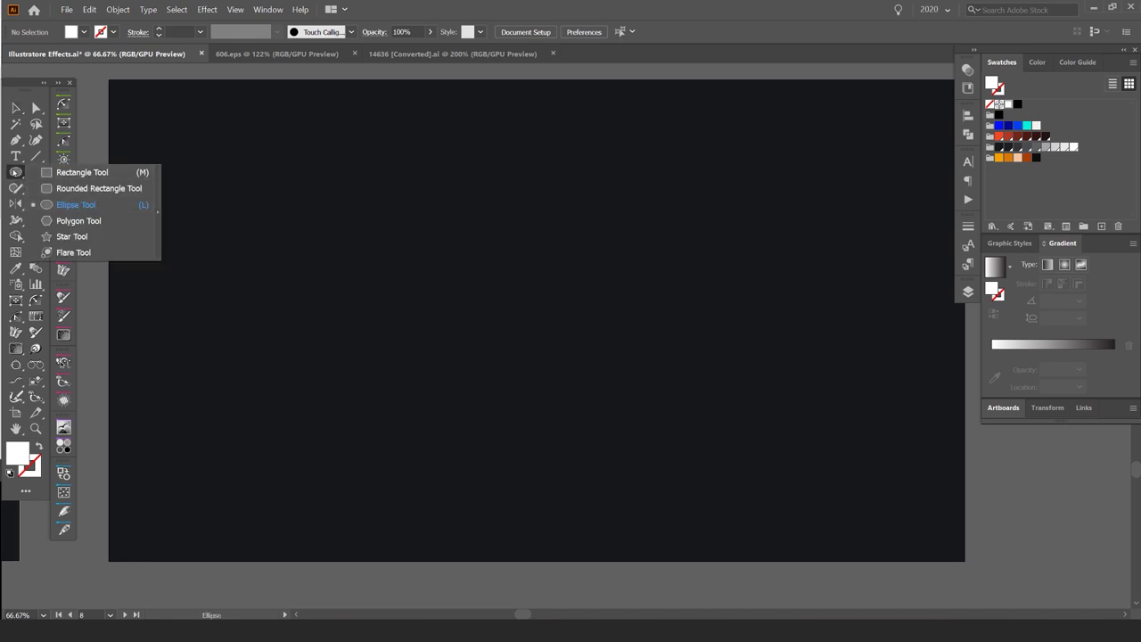
pyautogui.click(76, 204)
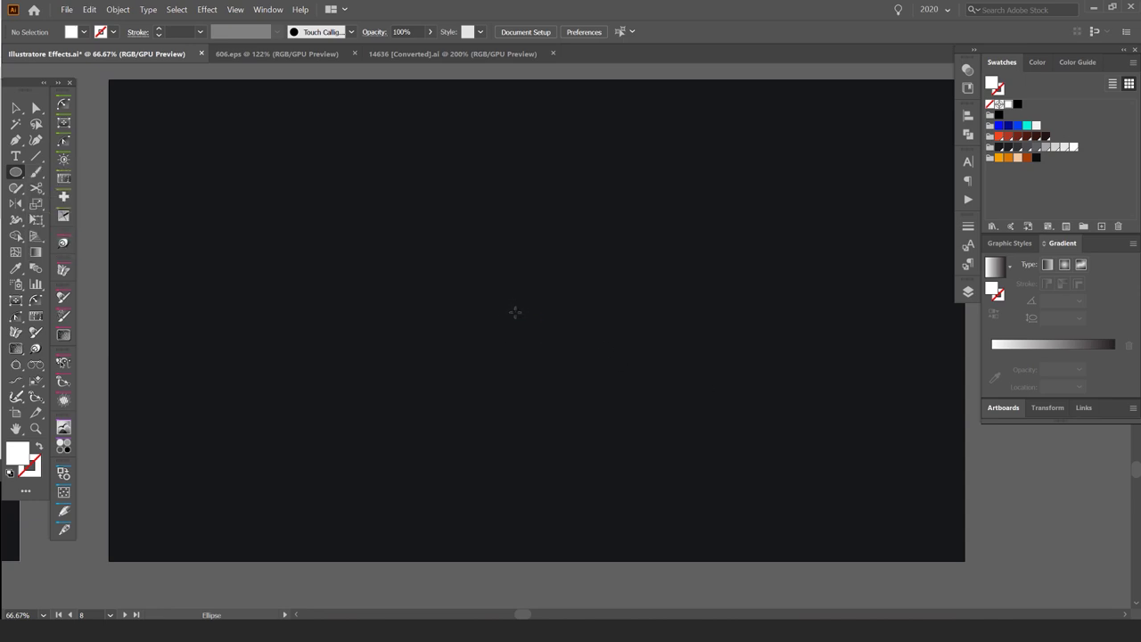
pyautogui.moveTo(514, 306); pyautogui.dragTo(581, 451)
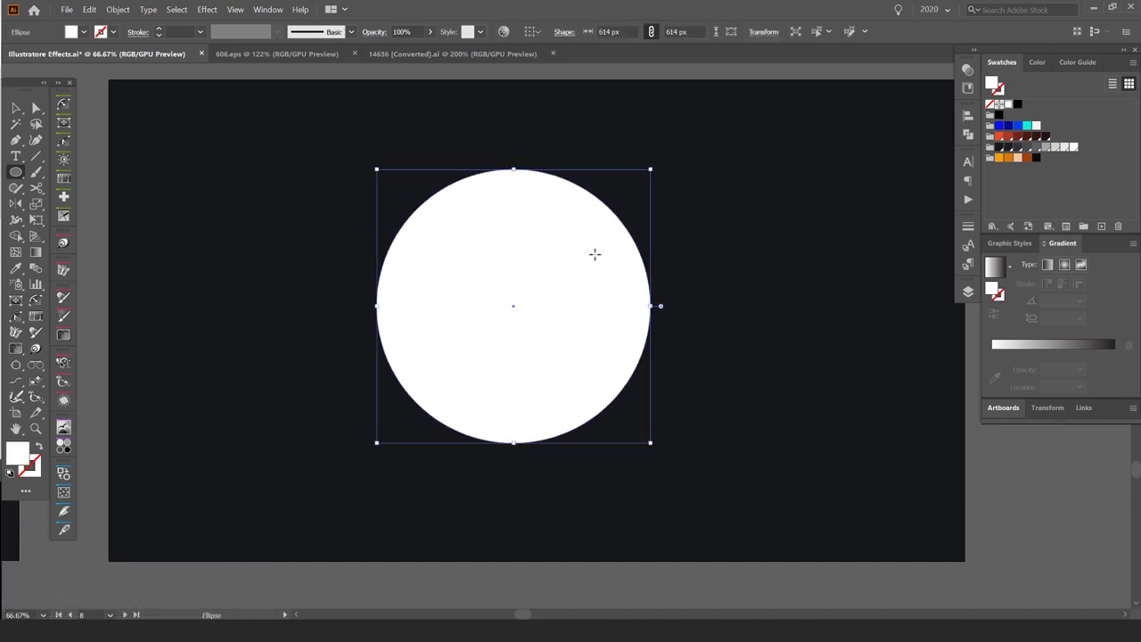
# - Swap the circle's fill and stroke so it has no fill and a white outline
pyautogui.hotkey('shift', 'x')
pyautogui.press('v')
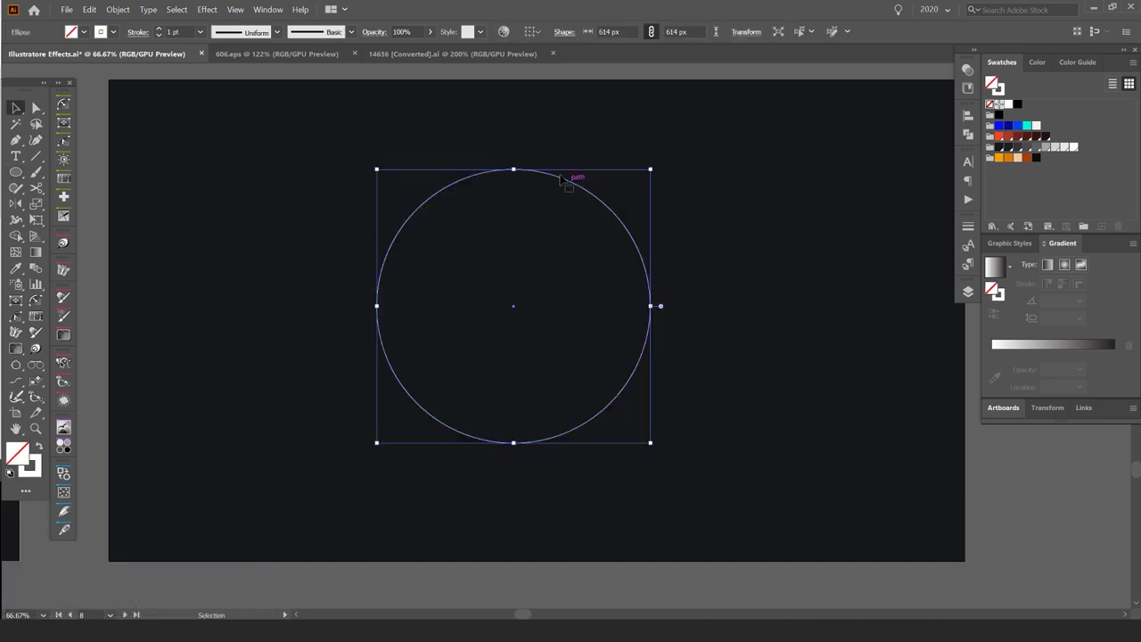
pyautogui.click(545, 161)
pyautogui.scroll(5, 530, 169)
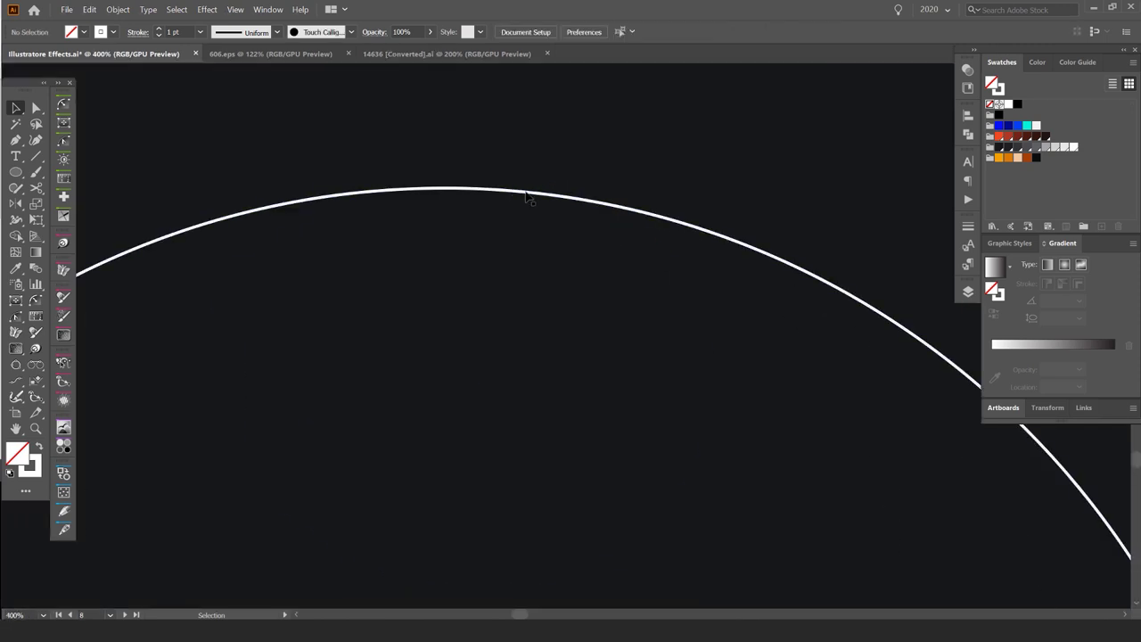
pyautogui.scroll(-3, 543, 194)
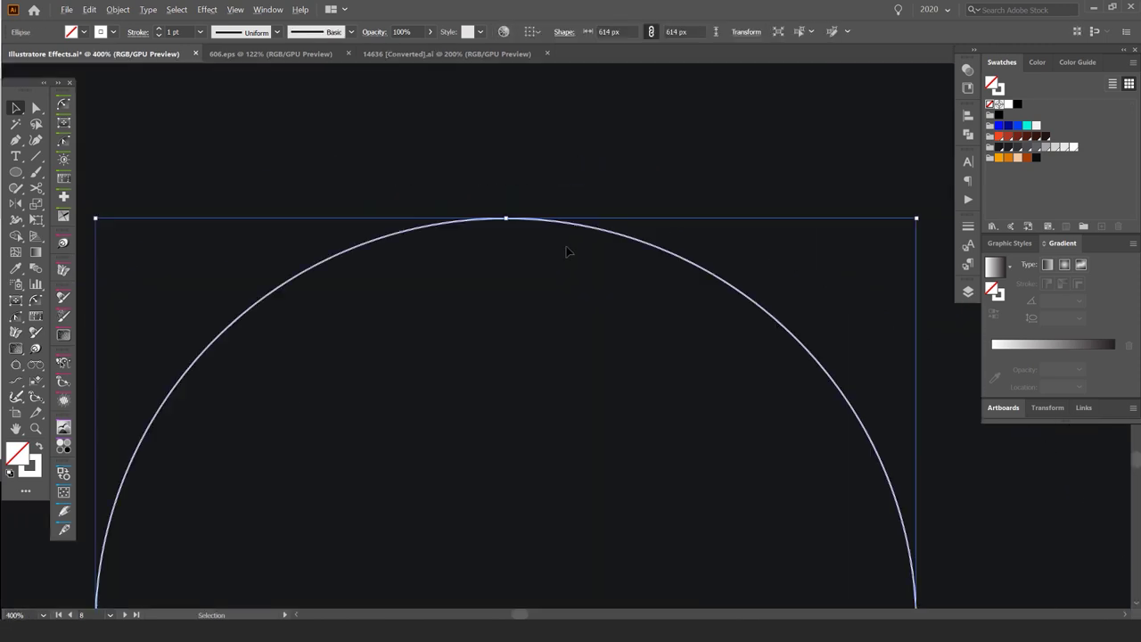
pyautogui.moveTo(549, 180); pyautogui.dragTo(547, 175)
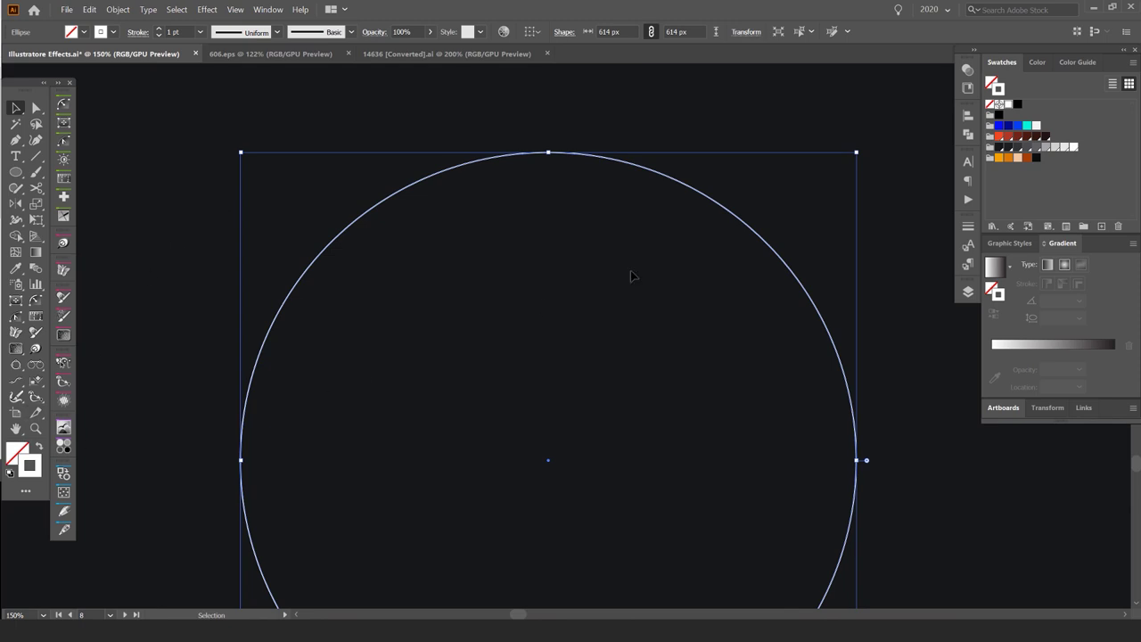
# - Remove the circle's stroke, leaving a path with neither fill nor stroke
pyautogui.press('/')
pyautogui.moveTo(800, 120); pyautogui.dragTo(478, 234)
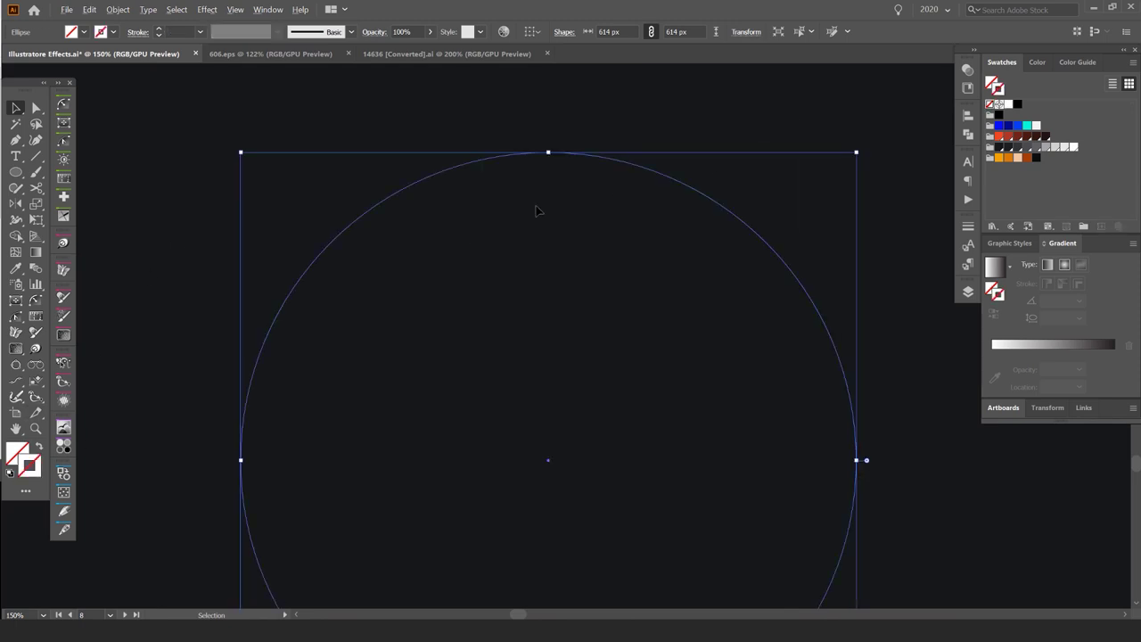
pyautogui.scroll(-3, 537, 207)
pyautogui.moveTo(683, 150); pyautogui.dragTo(511, 259)
pyautogui.press('Delete')
pyautogui.scroll(1, 542, 151)
pyautogui.moveTo(497, 176); pyautogui.dragTo(409, 162)
# - In outline view, place type on the circle's path, starting near its top, with the Type on a Path Tool
pyautogui.click(27, 157)
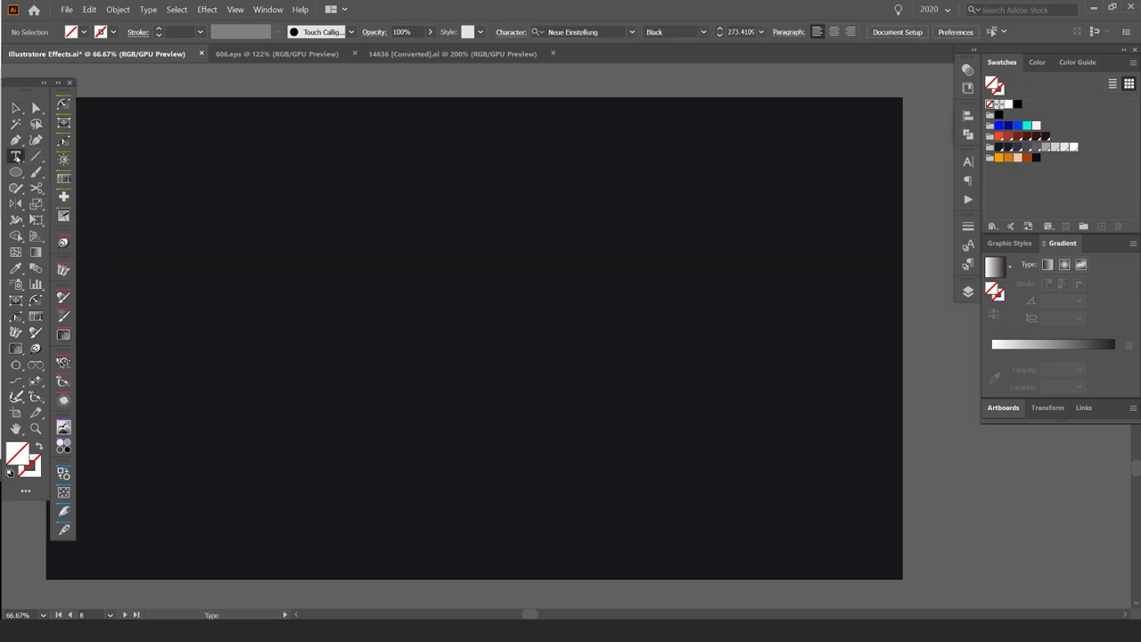
pyautogui.click(21, 157)
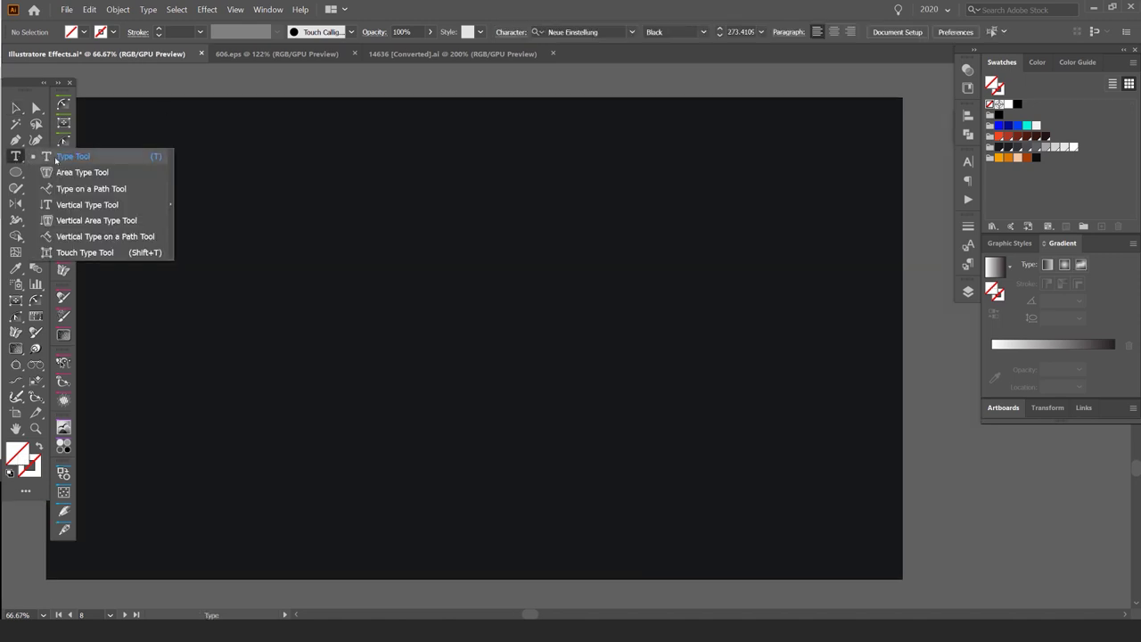
pyautogui.click(96, 189)
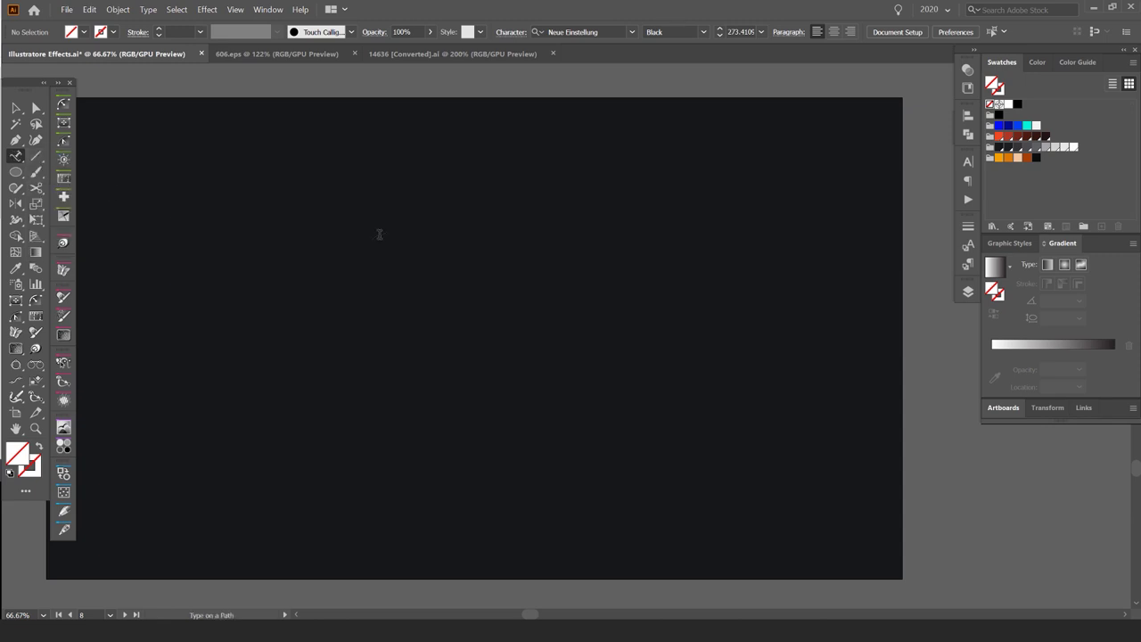
pyautogui.moveTo(420, 205); pyautogui.dragTo(463, 233)
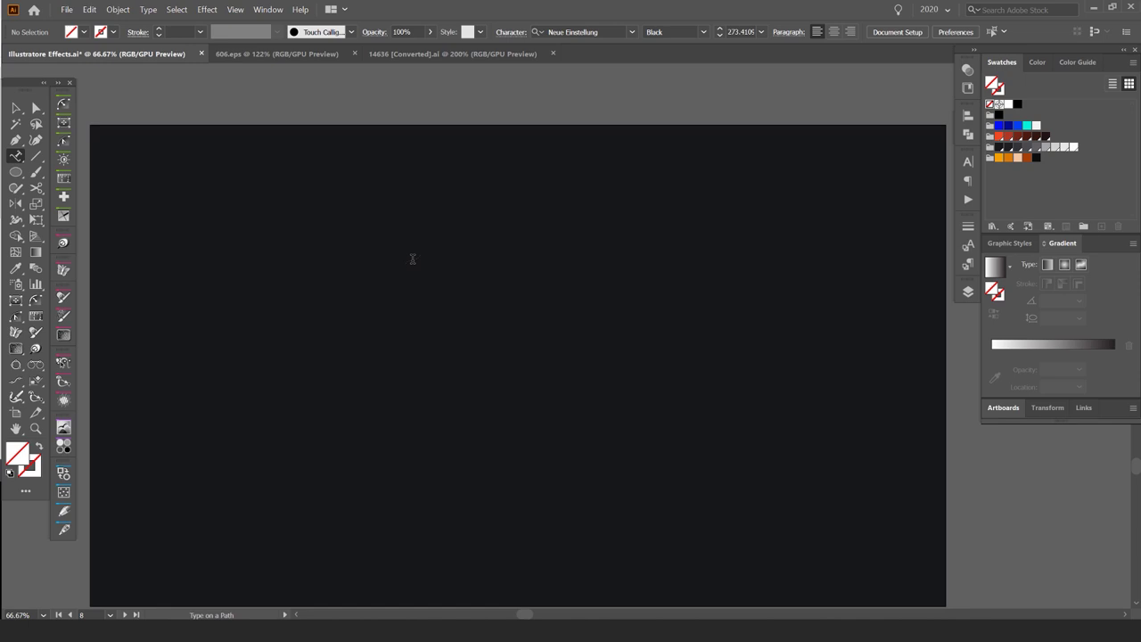
pyautogui.hotkey('ctrl', 'y')
pyautogui.hotkey('ctrl', 'y')
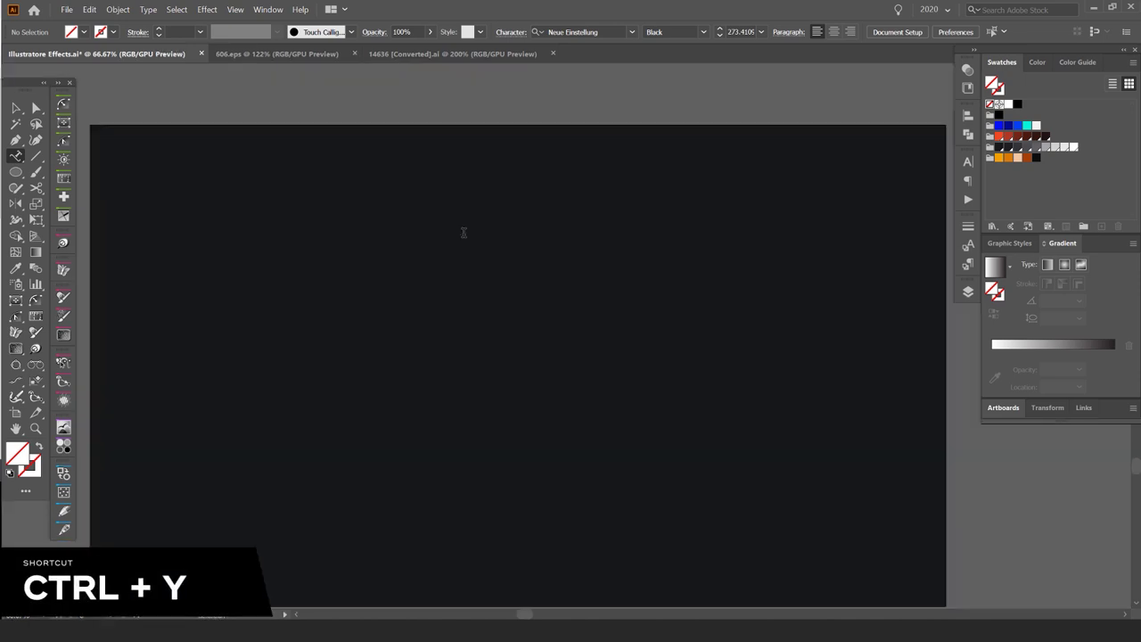
pyautogui.hotkey('ctrl', 'y')
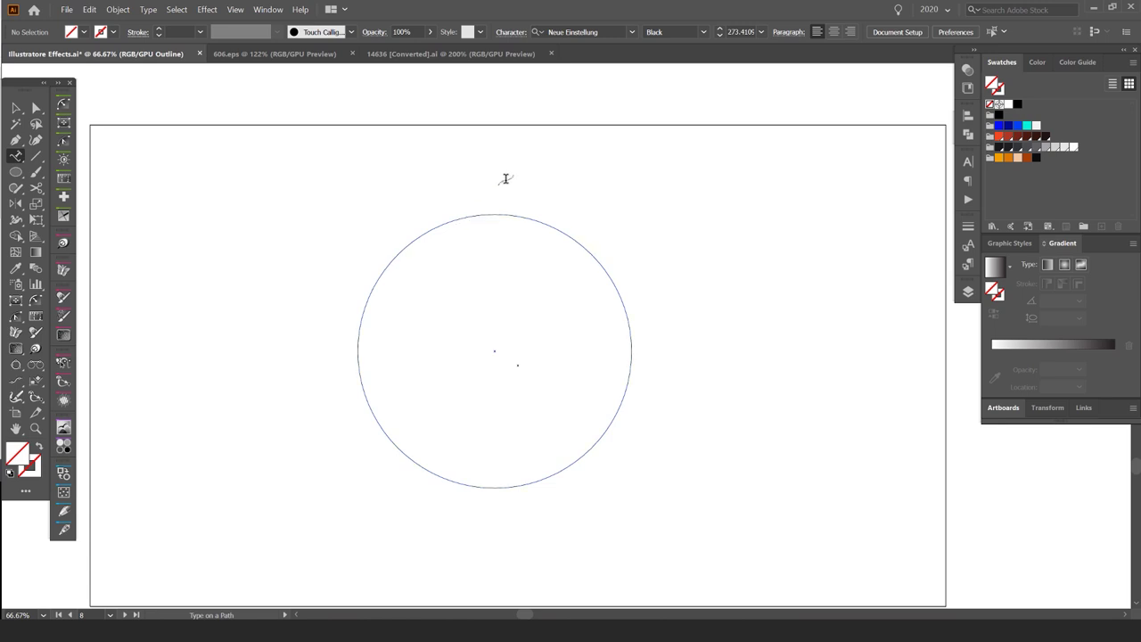
pyautogui.scroll(1, 472, 193)
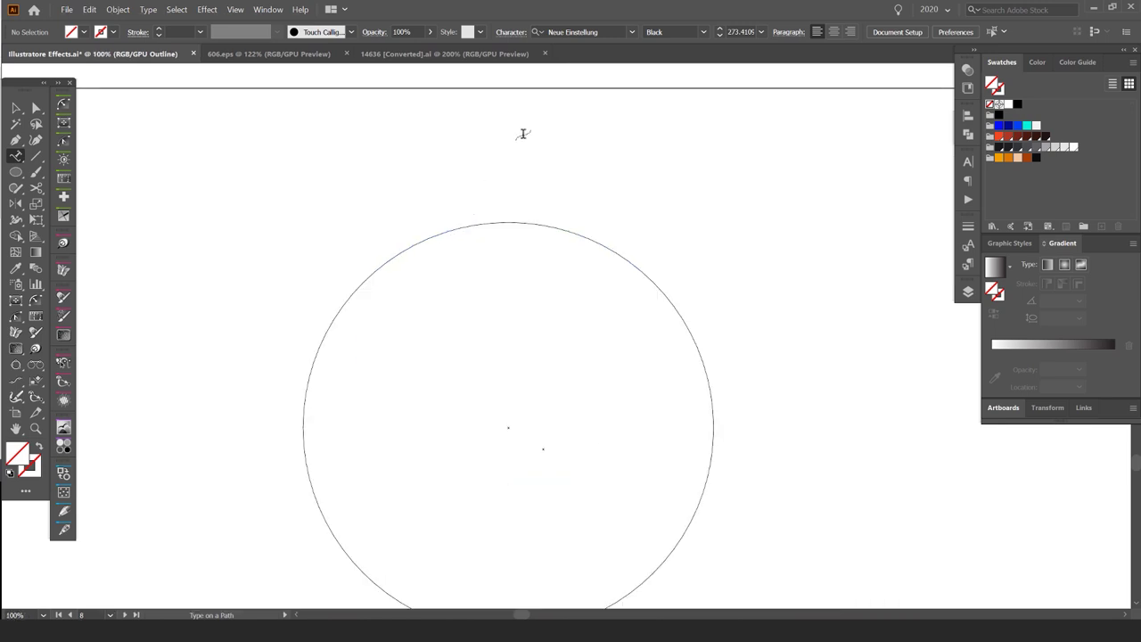
pyautogui.click(485, 223)
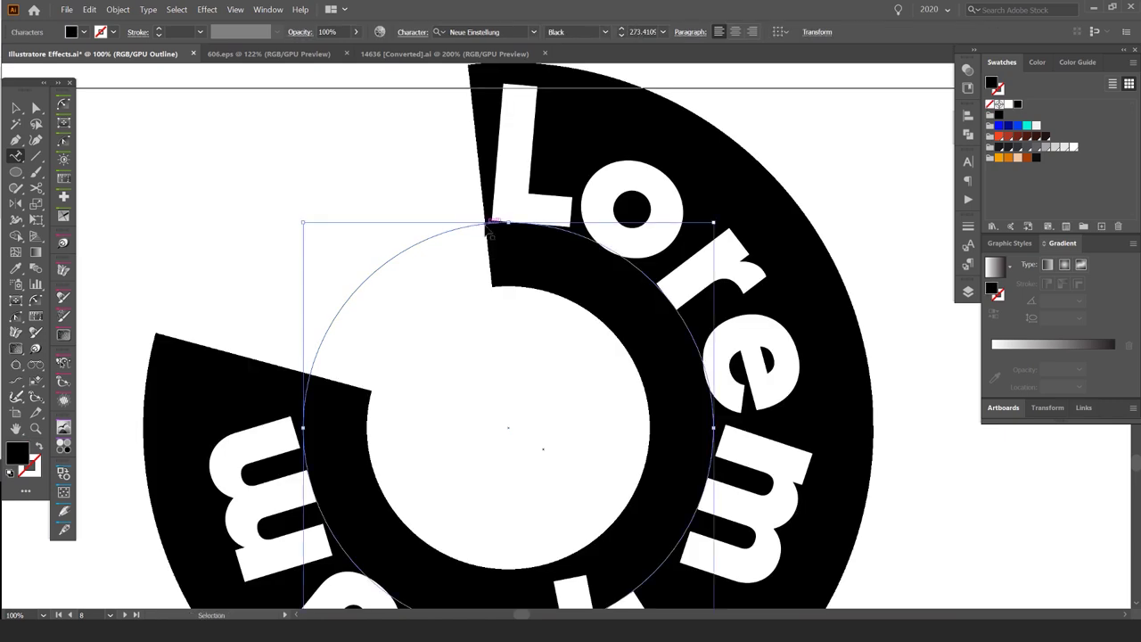
# - Return to preview mode and fill the circular placeholder text with white
pyautogui.hotkey('ctrl', 'y')
pyautogui.scroll(-3, 537, 222)
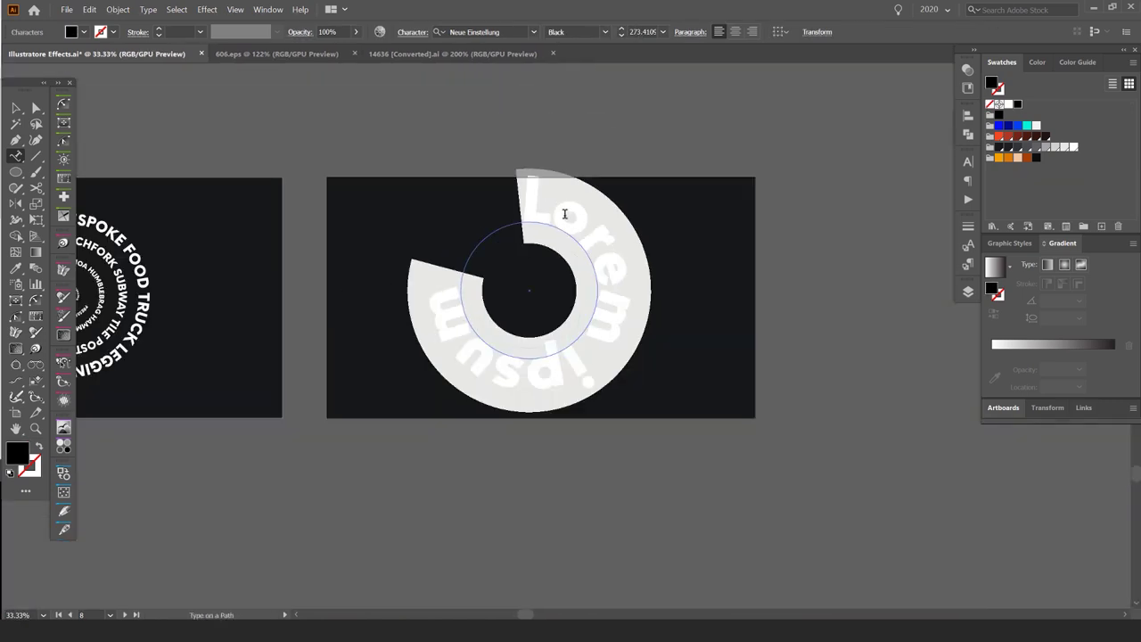
pyautogui.click(16, 156)
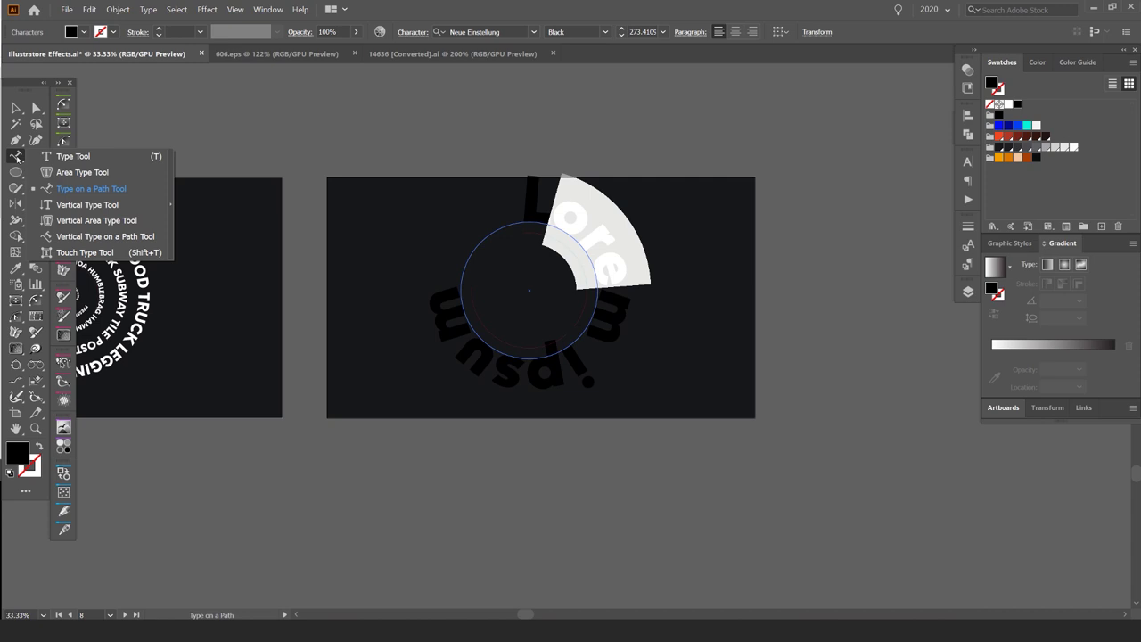
pyautogui.click(84, 189)
pyautogui.click(1016, 106)
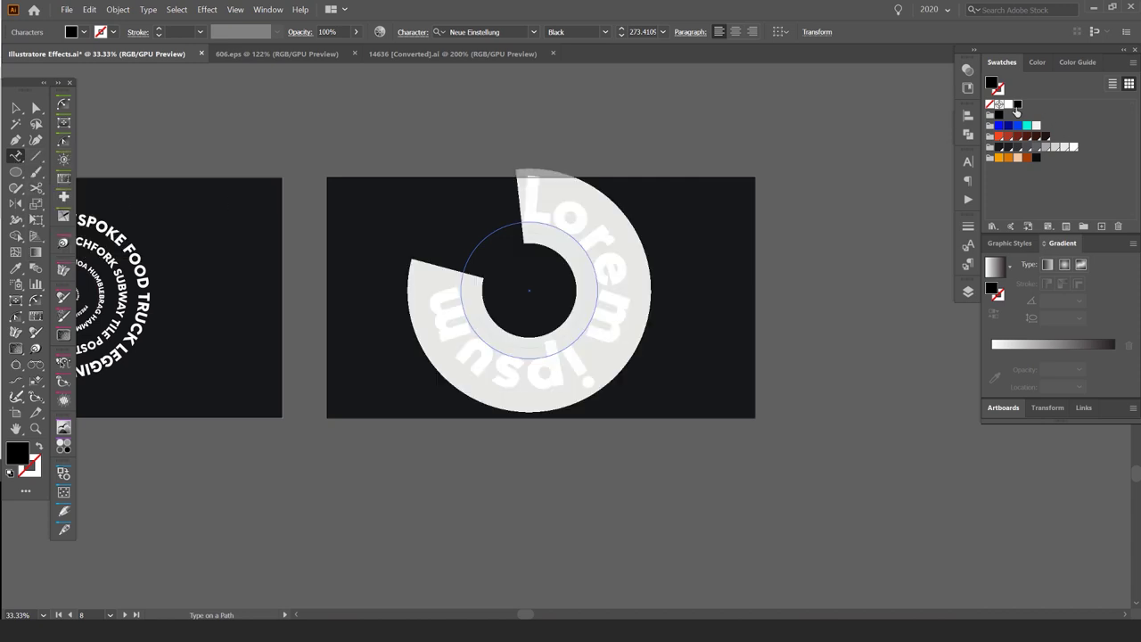
pyautogui.scroll(1, 567, 217)
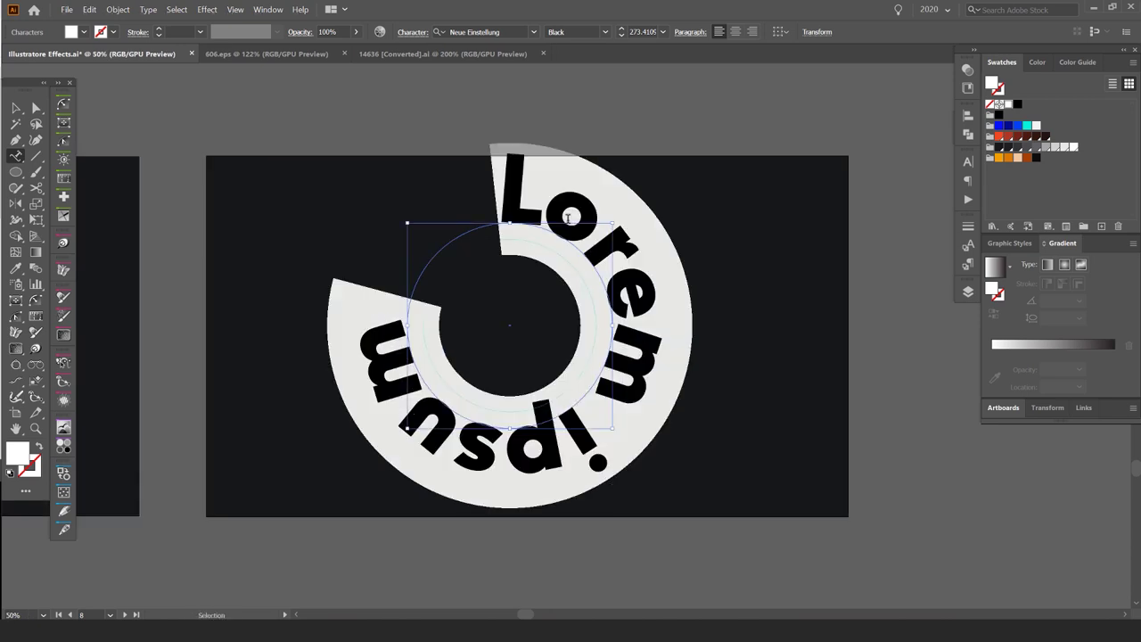
# - Reduce the size of the circular placeholder text to about 63.41
pyautogui.hotkey('ctrl', 'alt', 'shift', ',')
pyautogui.hotkey('ctrl', 'alt', 'shift', ',')
pyautogui.hotkey('ctrl', 'alt', 'shift', ',')
pyautogui.hotkey('ctrl', 'alt', 'shift', ',')
pyautogui.hotkey('ctrl', 'alt', 'shift', ',')
pyautogui.hotkey('ctrl', 'alt', 'shift', ',')
pyautogui.hotkey('ctrl', 'alt', 'shift', ',')
pyautogui.hotkey('ctrl', 'alt', 'shift', ',')
pyautogui.hotkey('ctrl', 'alt', 'shift', ',')
pyautogui.hotkey('ctrl', 'alt', 'shift', ',')
pyautogui.hotkey('ctrl', 'alt', 'shift', ',')
pyautogui.hotkey('ctrl', 'alt', 'shift', ',')
pyautogui.hotkey('ctrl', 'alt', 'shift', ',')
pyautogui.hotkey('ctrl', 'alt', 'shift', ',')
pyautogui.hotkey('ctrl', 'alt', 'shift', ',')
pyautogui.hotkey('ctrl', 'alt', 'shift', ',')
pyautogui.hotkey('ctrl', 'alt', 'shift', ',')
pyautogui.hotkey('ctrl', 'alt', 'shift', ',')
pyautogui.hotkey('ctrl', 'alt', 'shift', ',')
pyautogui.hotkey('ctrl', 'alt', 'shift', ',')
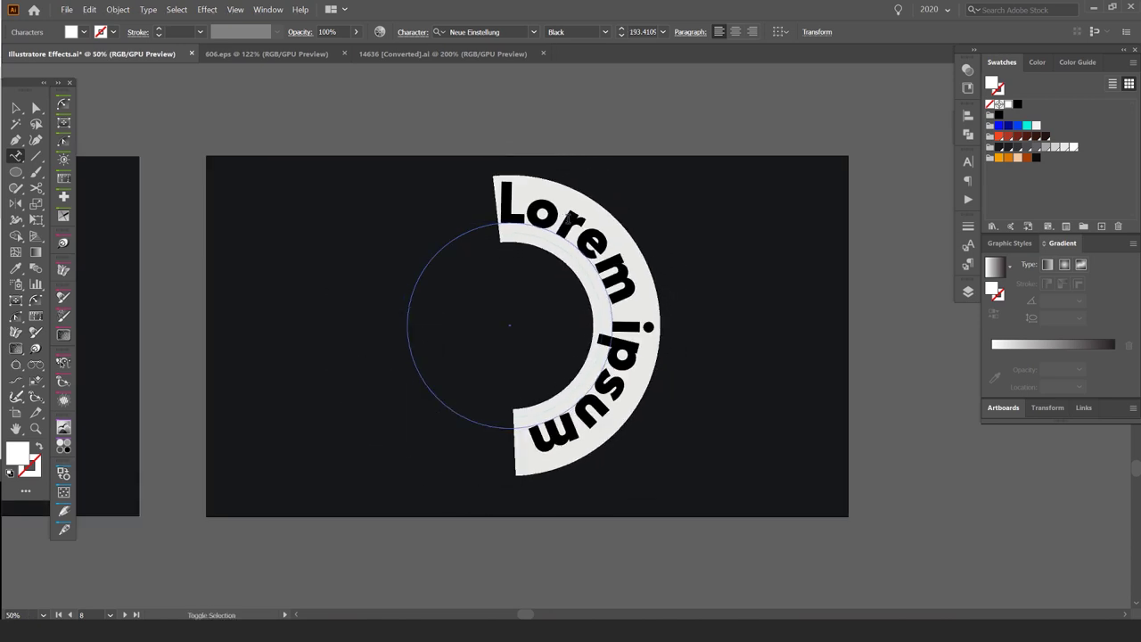
pyautogui.hotkey('ctrl', 'shift', '.')
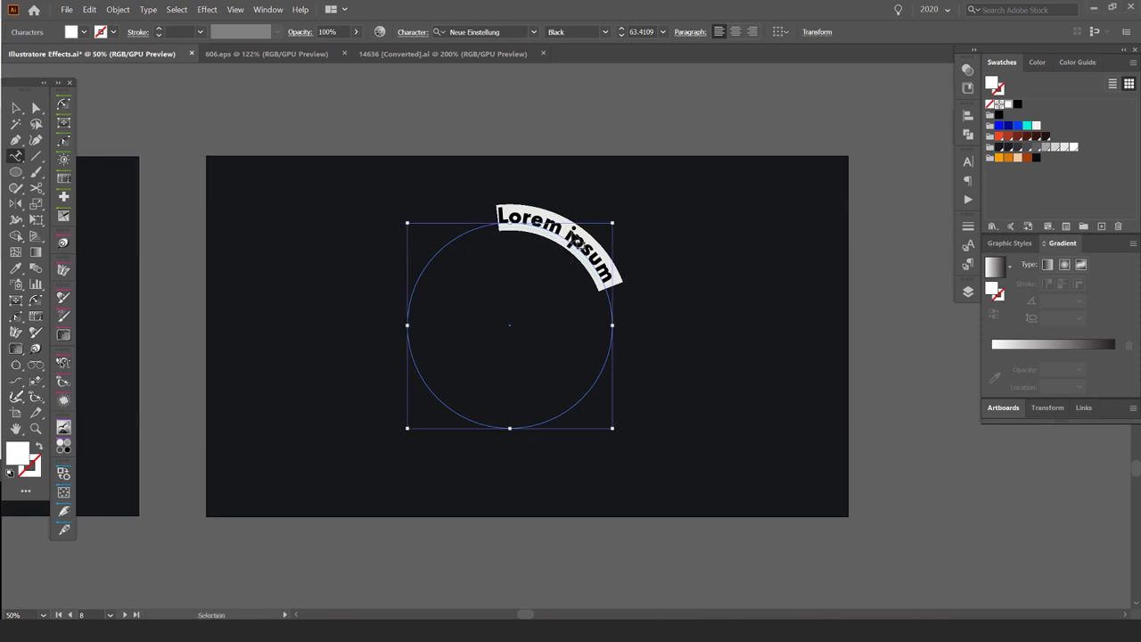
# - Replace the placeholder with "PBR&B activated charcoal echo park shabby chic swag cloud bread XOXO, cliche poutine" and reduce its size to about 43.41
pyautogui.write('PBR&B activated charcoal echo park shabby chic swag cloud')
pyautogui.hotkey('ctrl', 'a')
pyautogui.hotkey('ctrl', 'shift', ',')
pyautogui.hotkey('ctrl', 'shift', ',')
pyautogui.hotkey('ctrl', 'shift', ',')
pyautogui.hotkey('ctrl', 'shift', ',')
pyautogui.hotkey('ctrl', 'shift', ',')
pyautogui.hotkey('ctrl', 'shift', ',')
pyautogui.hotkey('ctrl', 'shift', ',')
pyautogui.hotkey('ctrl', 'shift', ',')
pyautogui.hotkey('ctrl', 'shift', ',')
pyautogui.hotkey('ctrl', 'shift', ',')
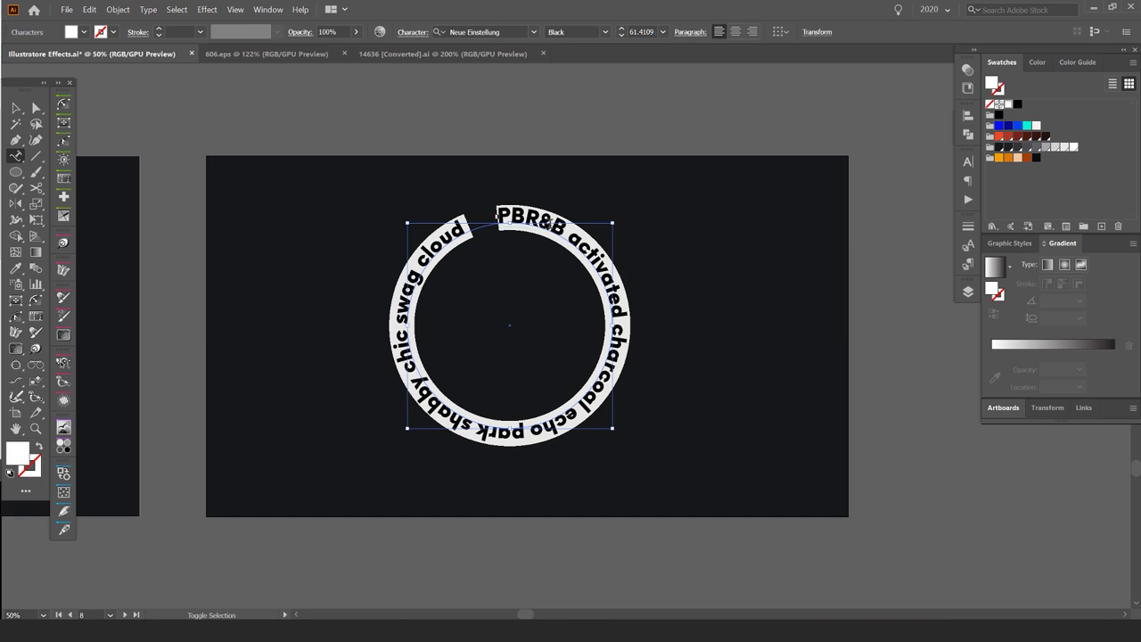
pyautogui.click(549, 221)
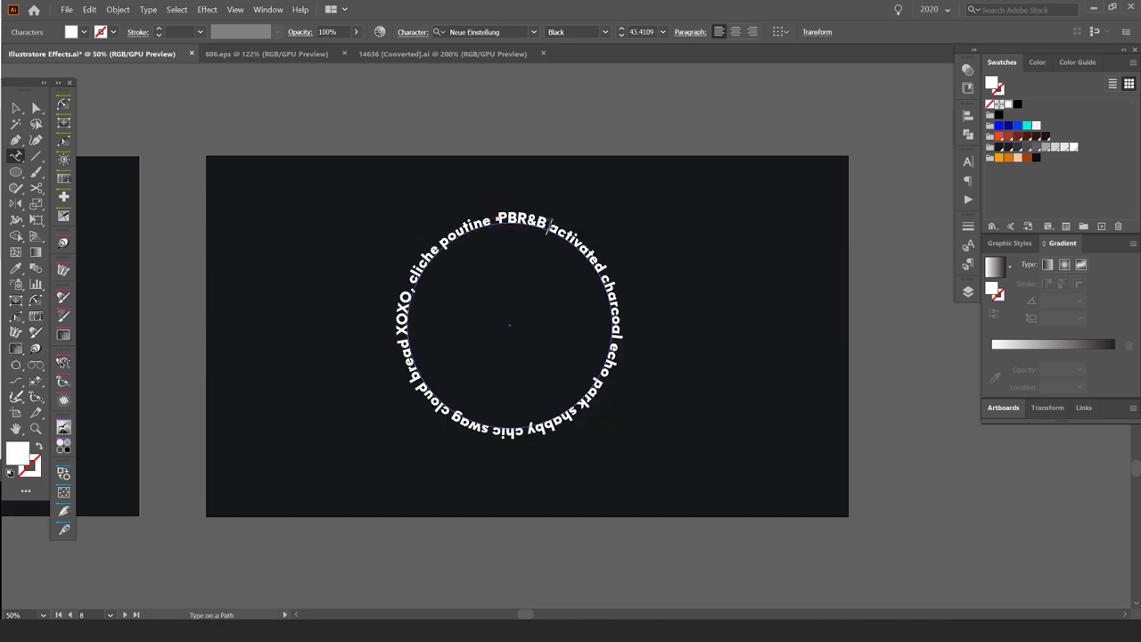
# - Create a smaller concentric copy of the text ring inside the original, scaled down to a text size of about 29.27
pyautogui.click(26, 108)
pyautogui.scroll(1, 530, 227)
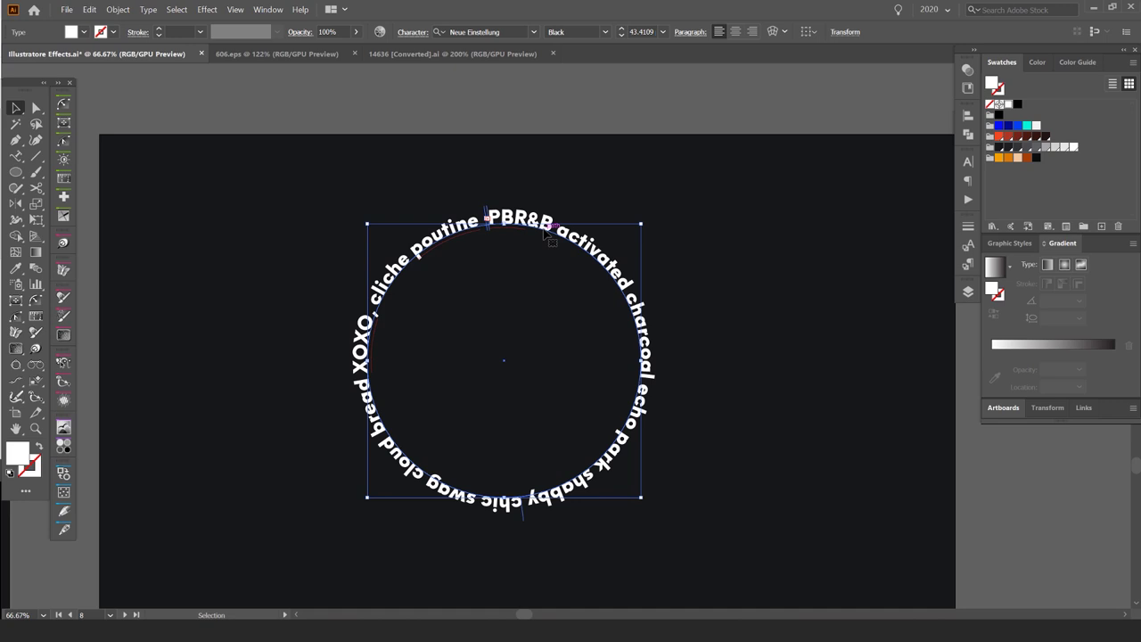
pyautogui.press('a')
pyautogui.press('v')
pyautogui.scroll(1, 642, 221)
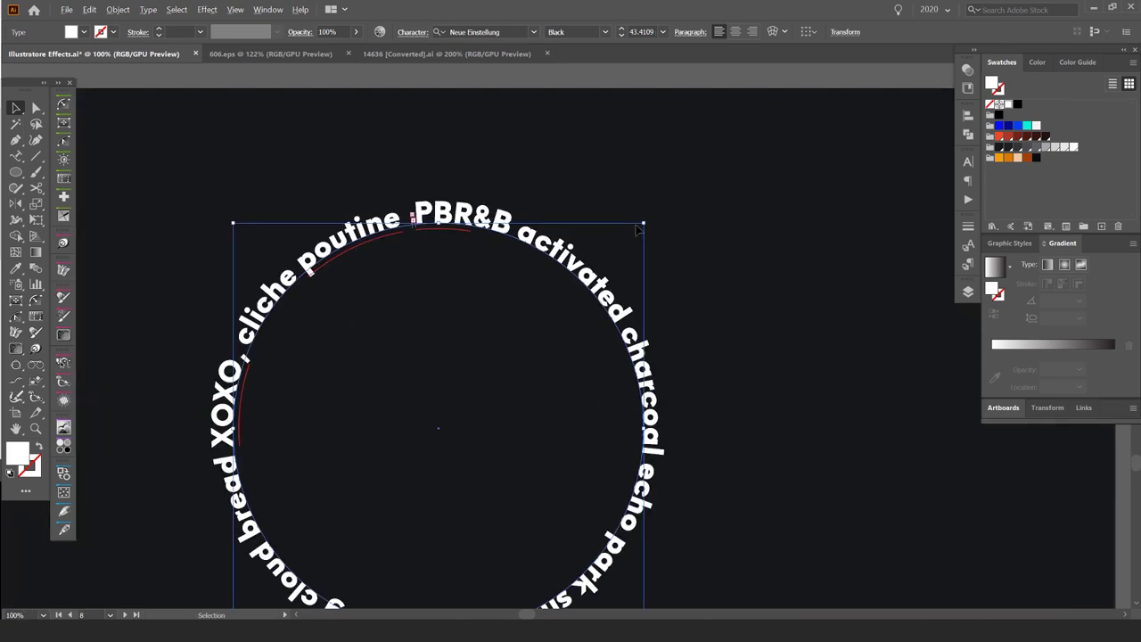
pyautogui.moveTo(644, 221); pyautogui.dragTo(581, 274)
pyautogui.moveTo(783, 334); pyautogui.dragTo(811, 274)
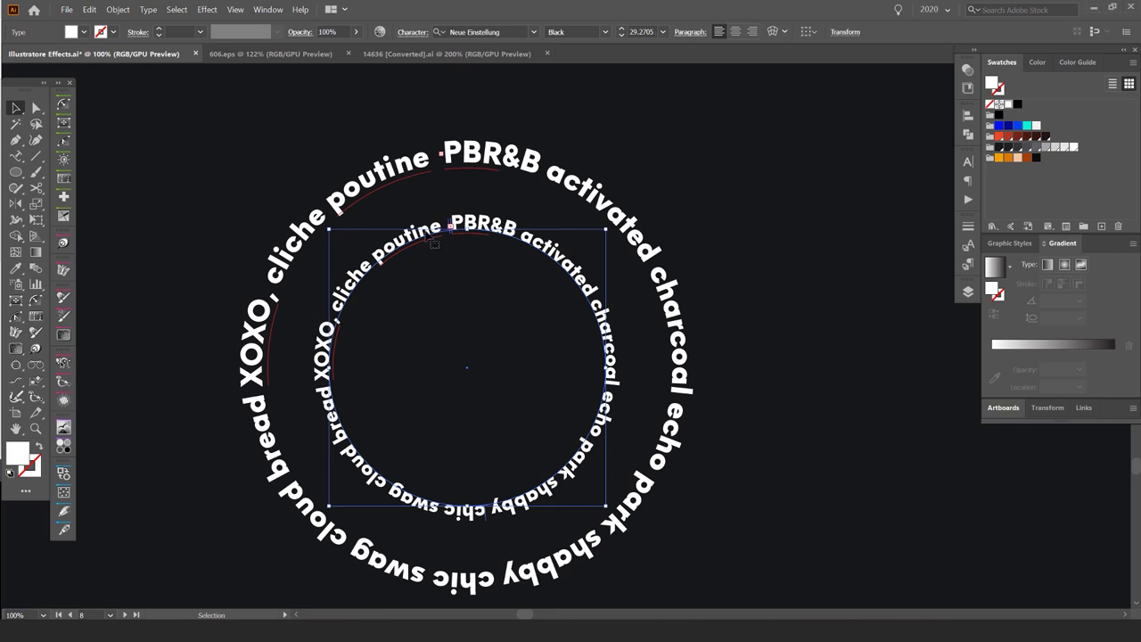
# - Replace the inner ring's text with "Hot chicken forage scenester DIY asymmetrical, heirloom"
pyautogui.press('t')
pyautogui.doubleClick(427, 228)
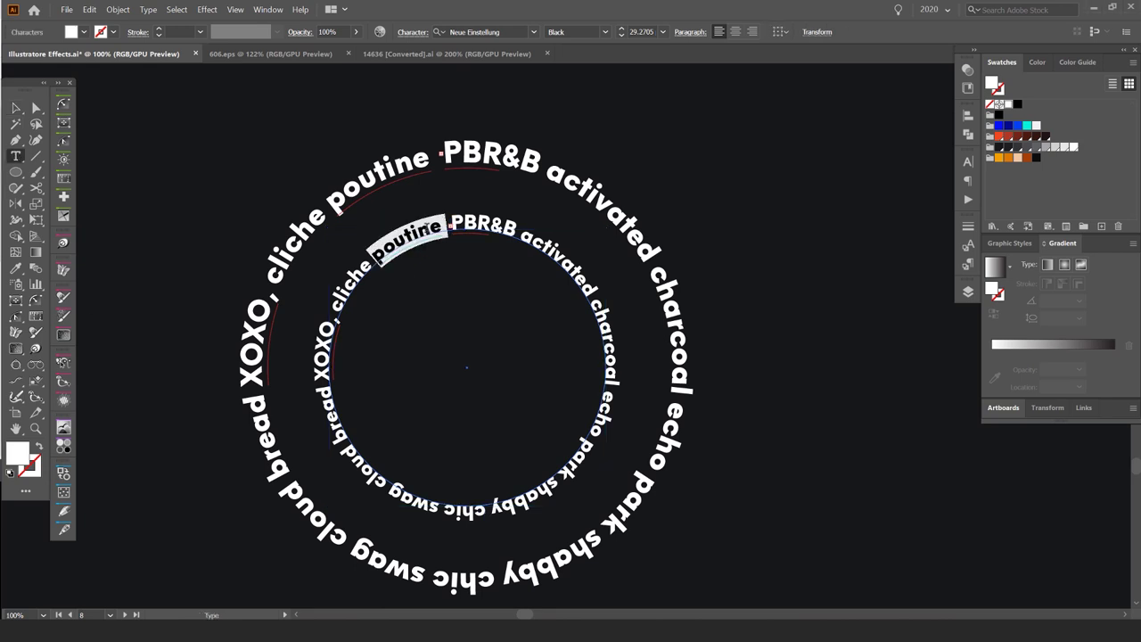
pyautogui.hotkey('ctrl', 'a')
pyautogui.write('Hot chicken forage scenester DIY asymmetrical, heirloom')
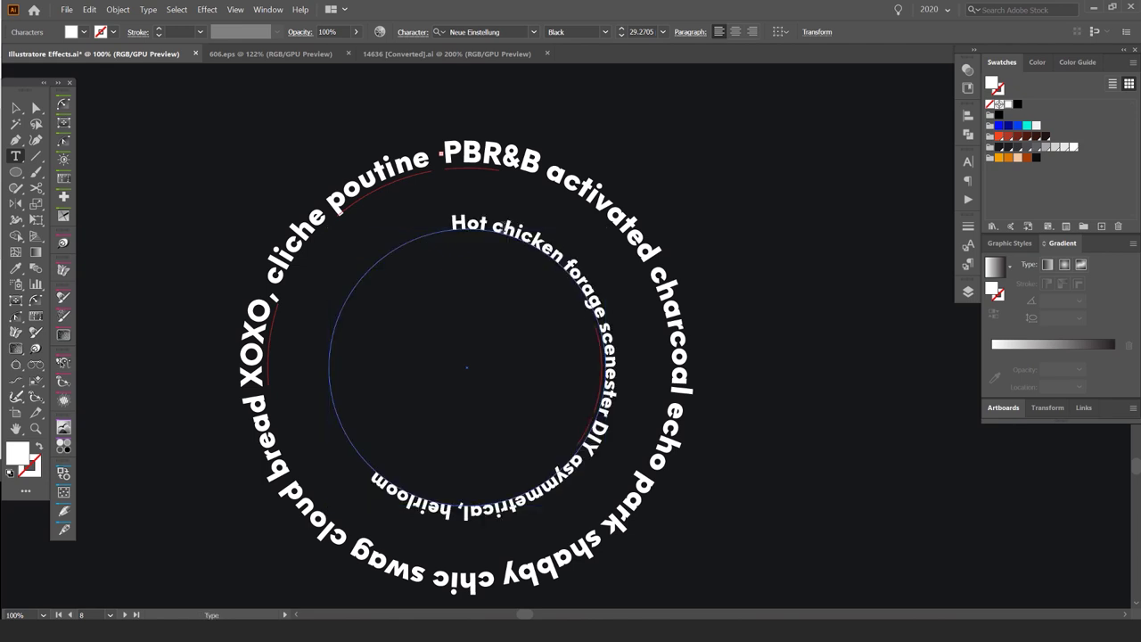
pyautogui.click(16, 107)
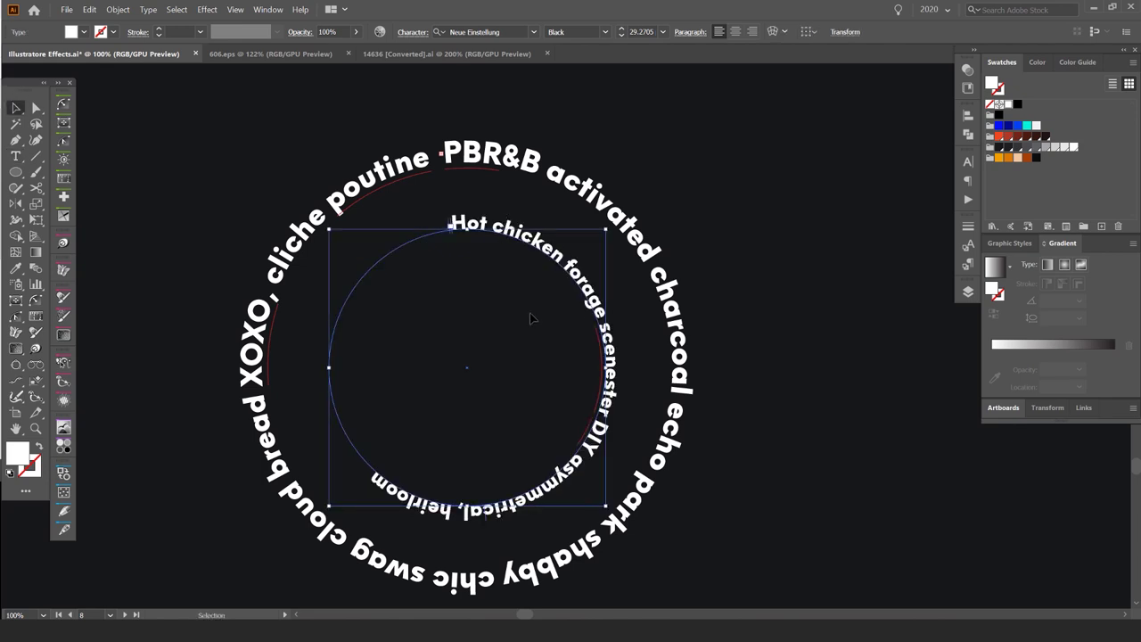
pyautogui.scroll(1, 535, 312)
pyautogui.moveTo(457, 306); pyautogui.dragTo(499, 244)
pyautogui.scroll(1, 500, 243)
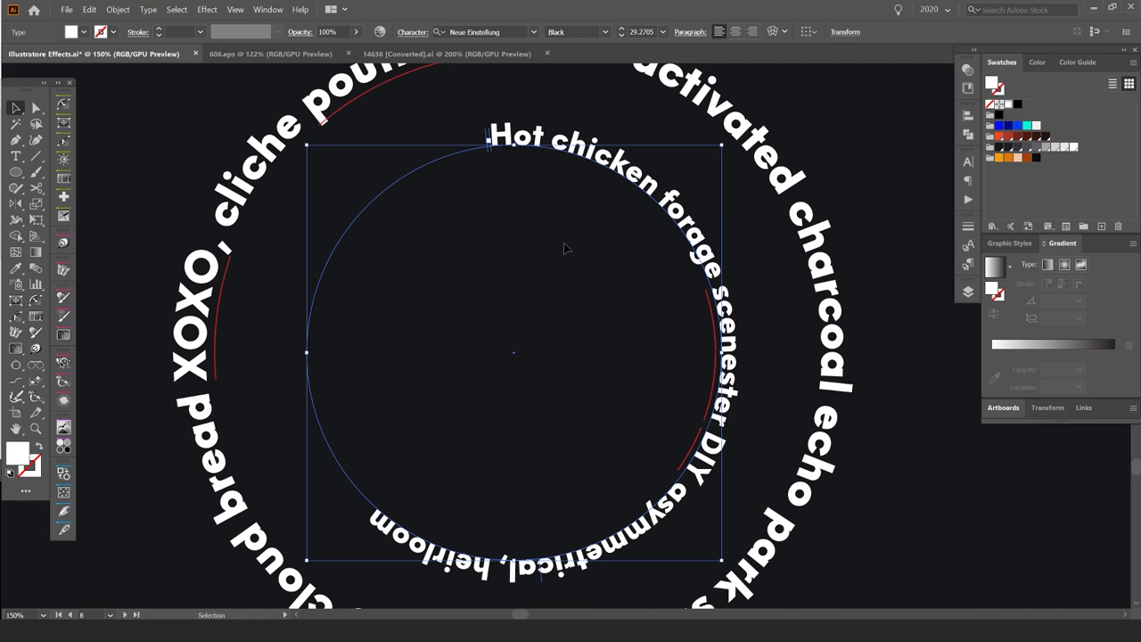
# - Create a smaller concentric copy of the "Hot chicken forage scenester" ring inside it, scaled down to a text size of about 15.93
pyautogui.press('a')
pyautogui.press('v')
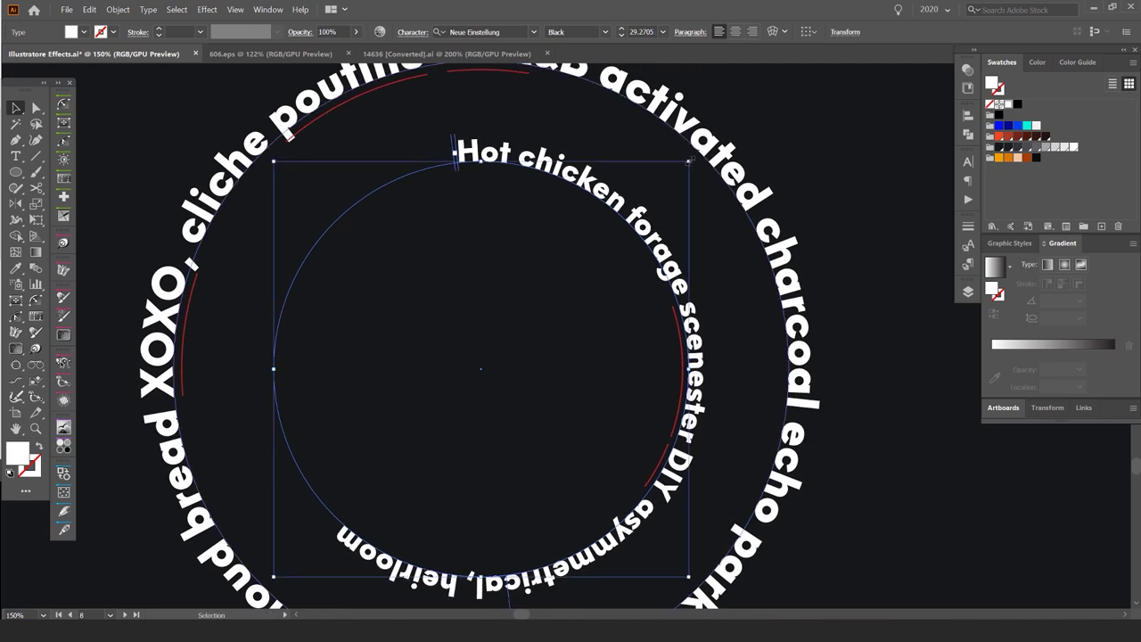
pyautogui.moveTo(682, 166); pyautogui.dragTo(593, 254)
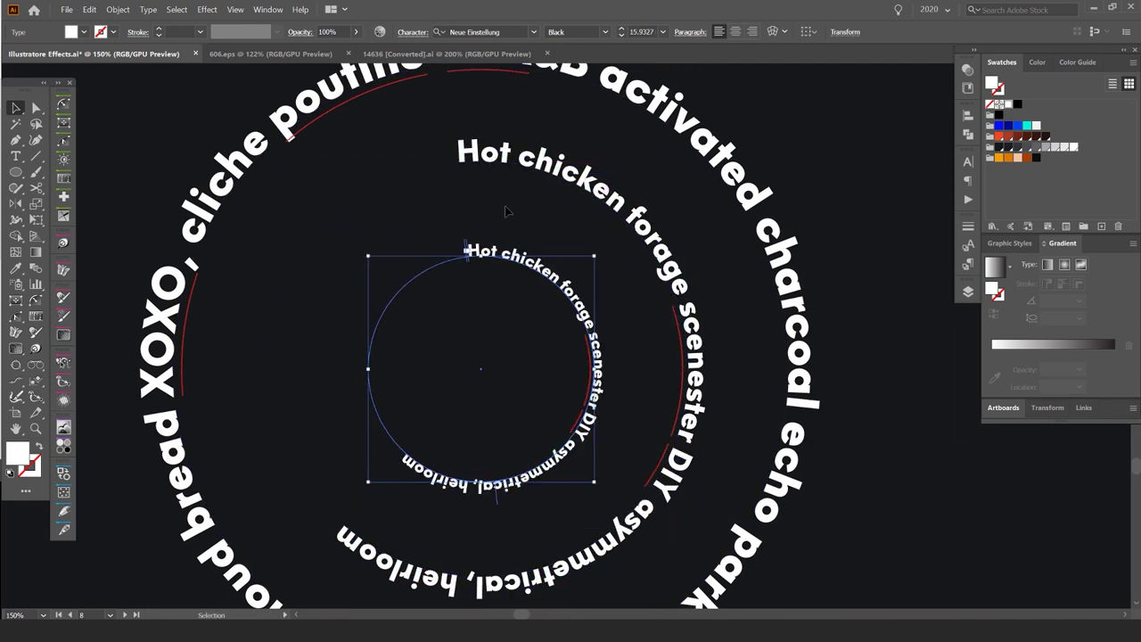
pyautogui.scroll(-1, 491, 179)
pyautogui.click(483, 242)
pyautogui.click(495, 228)
pyautogui.scroll(1, 437, 221)
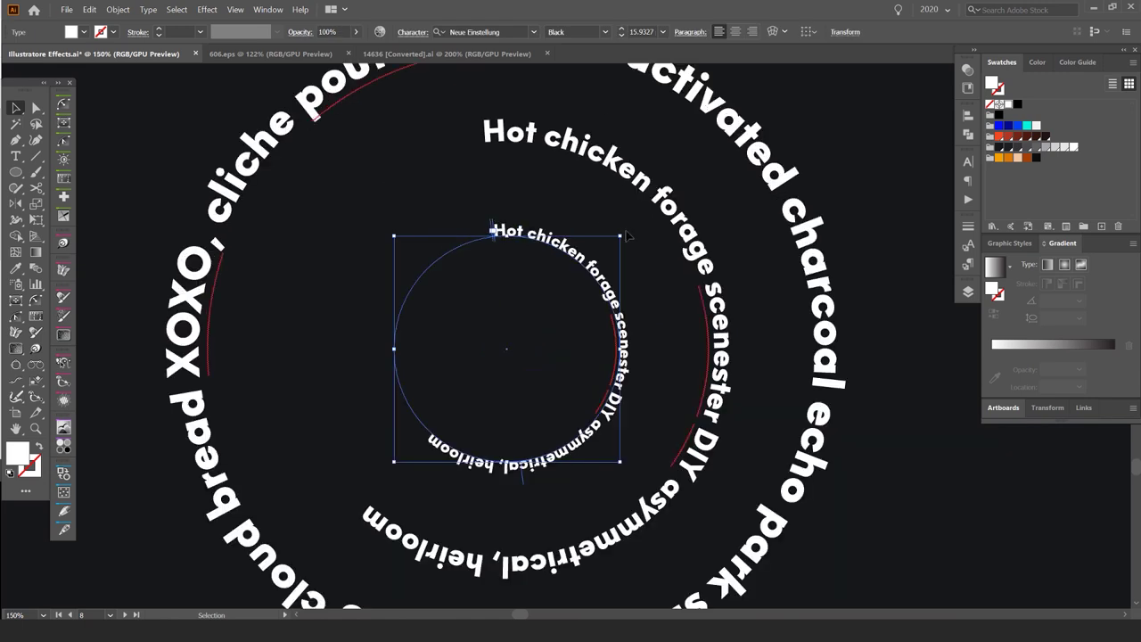
# - Slide the smallest ring's text around its circle so that it starts at the lower left
pyautogui.moveTo(627, 233); pyautogui.dragTo(313, 258)
pyautogui.hotkey('ctrl', 'z')
pyautogui.scroll(1, 486, 248)
pyautogui.scroll(3, 538, 567)
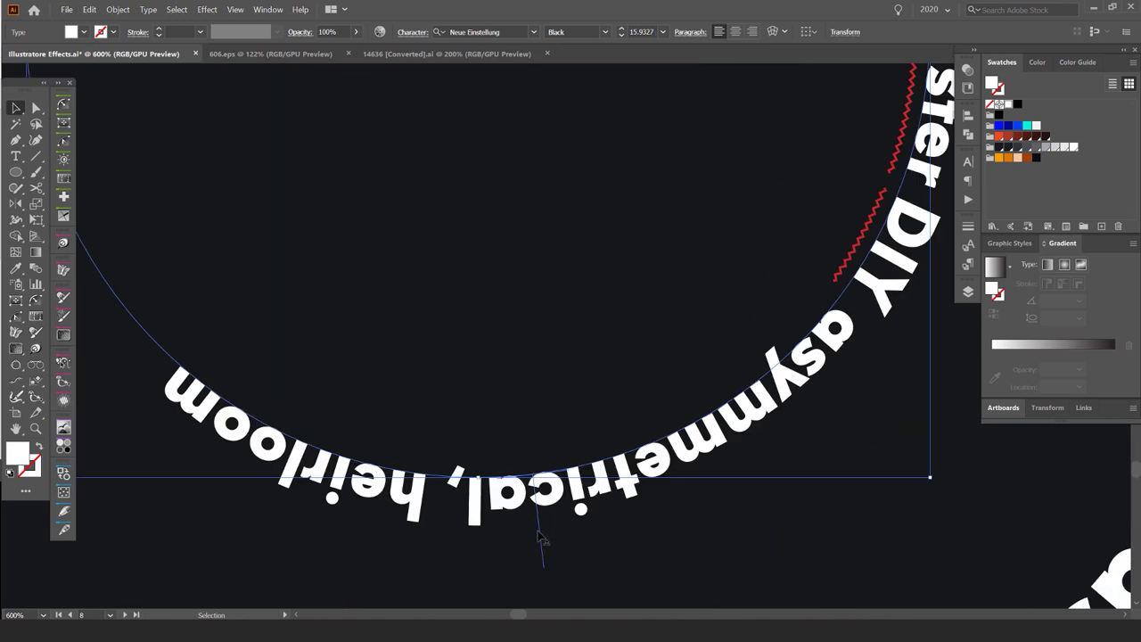
pyautogui.moveTo(538, 533); pyautogui.dragTo(301, 508)
pyautogui.scroll(-1, 293, 490)
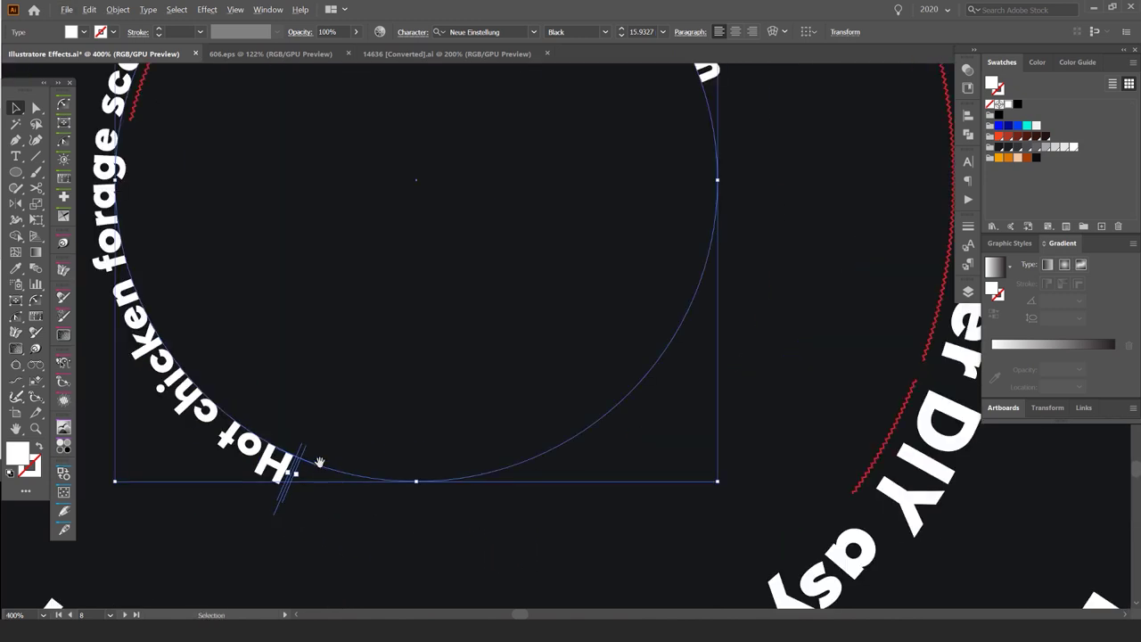
pyautogui.moveTo(319, 463); pyautogui.dragTo(798, 177)
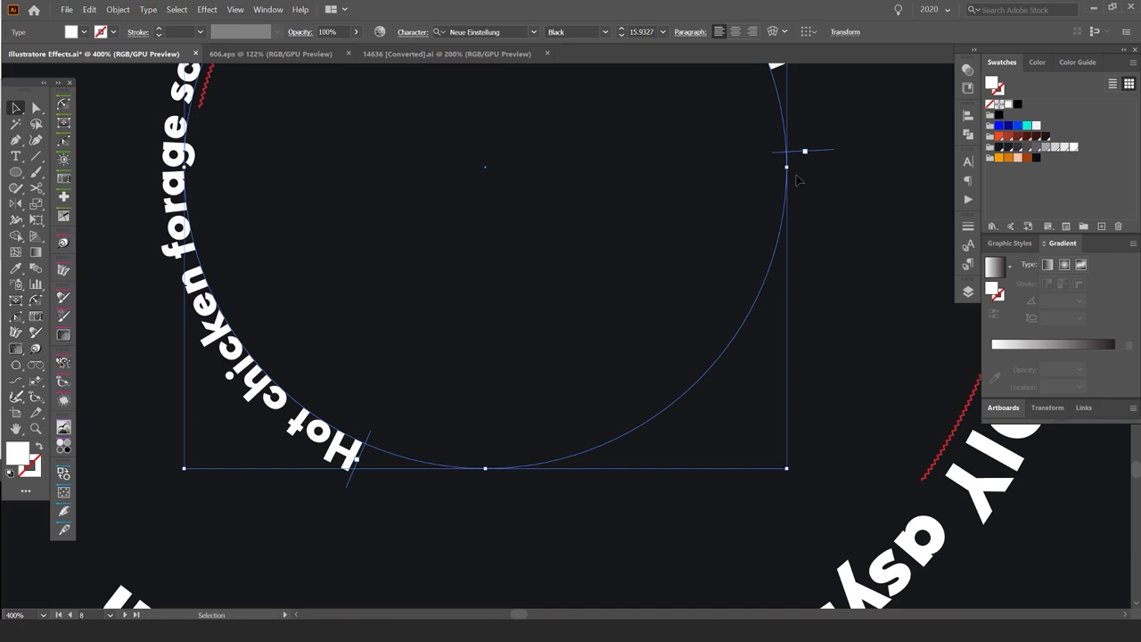
pyautogui.scroll(-1, 720, 245)
pyautogui.moveTo(721, 245); pyautogui.dragTo(685, 401)
pyautogui.moveTo(363, 132); pyautogui.dragTo(546, 162)
pyautogui.scroll(-2, 524, 112)
pyautogui.hotkey('ctrl', 'z')
pyautogui.hotkey('ctrl', 'z')
pyautogui.moveTo(623, 191); pyautogui.dragTo(704, 342)
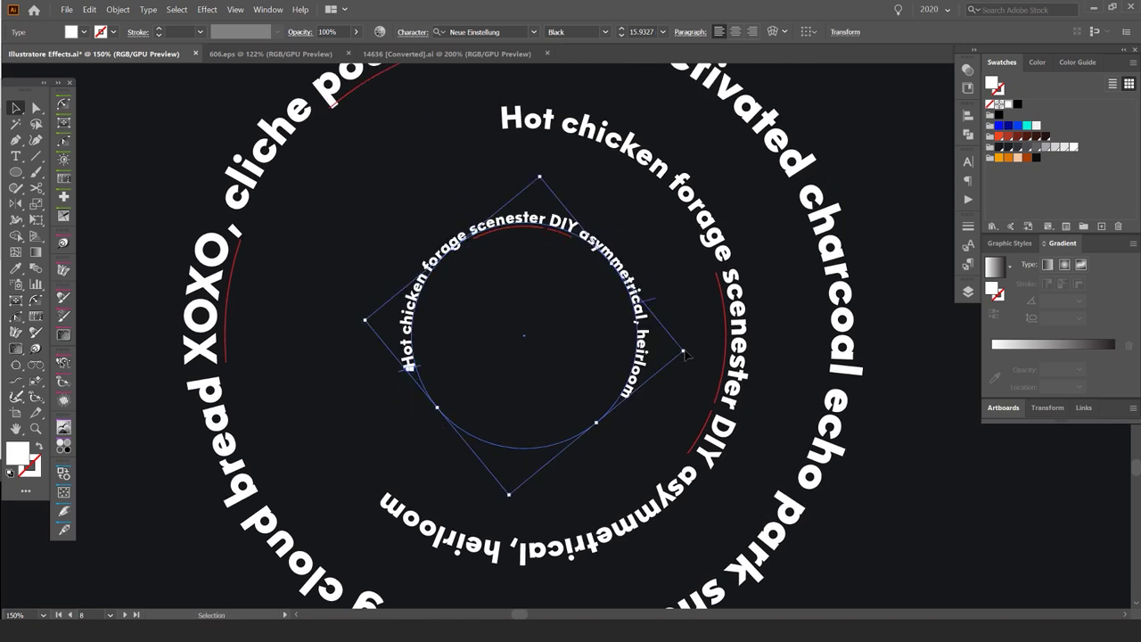
pyautogui.hotkey('ctrl', 'z')
# - Enlarge the smallest ring slightly and place a flipped concentric copy inside it at a text size of about 13.87
pyautogui.moveTo(637, 223); pyautogui.dragTo(419, 432)
pyautogui.hotkey('ctrl', 'c')
pyautogui.hotkey('ctrl', 'f')
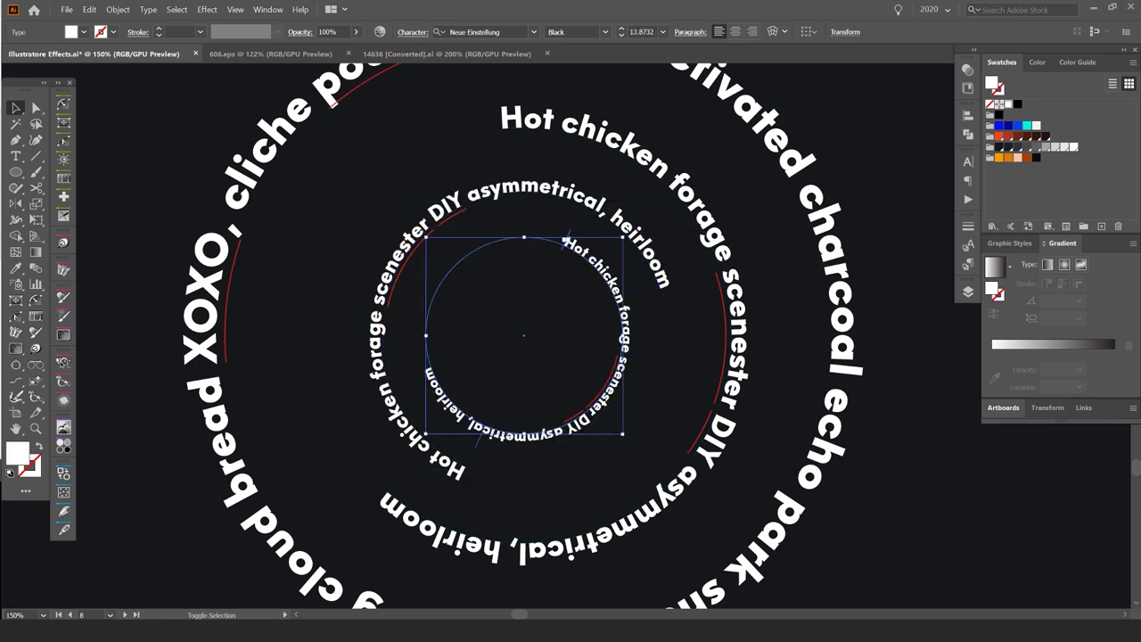
# - Replace the innermost ring's text with "Fanny pack squid truffaut readymade taiyaki disrupt everyday carry."
pyautogui.doubleClick(611, 268)
pyautogui.hotkey('ctrl', 'a')
pyautogui.hotkey('ctrl', 'v')
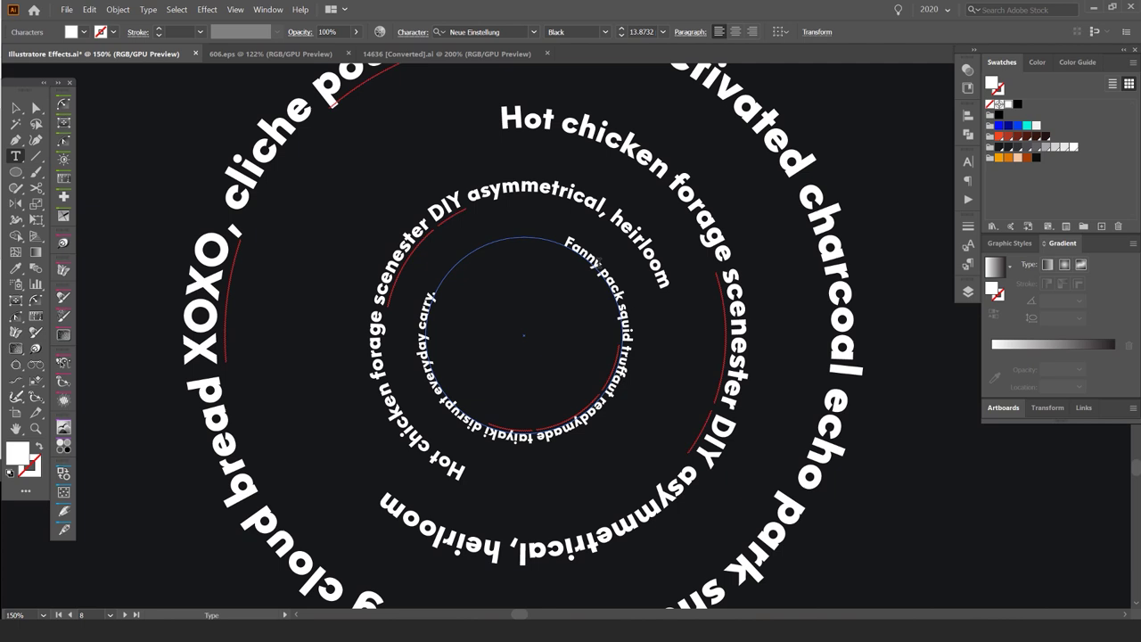
pyautogui.press('Escape')
# - Add two more progressively smaller concentric copies of the "Fanny pack" ring at the center
pyautogui.hotkey('ctrl', 'c')
pyautogui.hotkey('ctrl', 'f')
pyautogui.moveTo(623, 237); pyautogui.dragTo(556, 285)
pyautogui.hotkey('ctrl', 'c')
pyautogui.hotkey('ctrl', 'f')
pyautogui.scroll(-3, 570, 265)
pyautogui.click(664, 194)
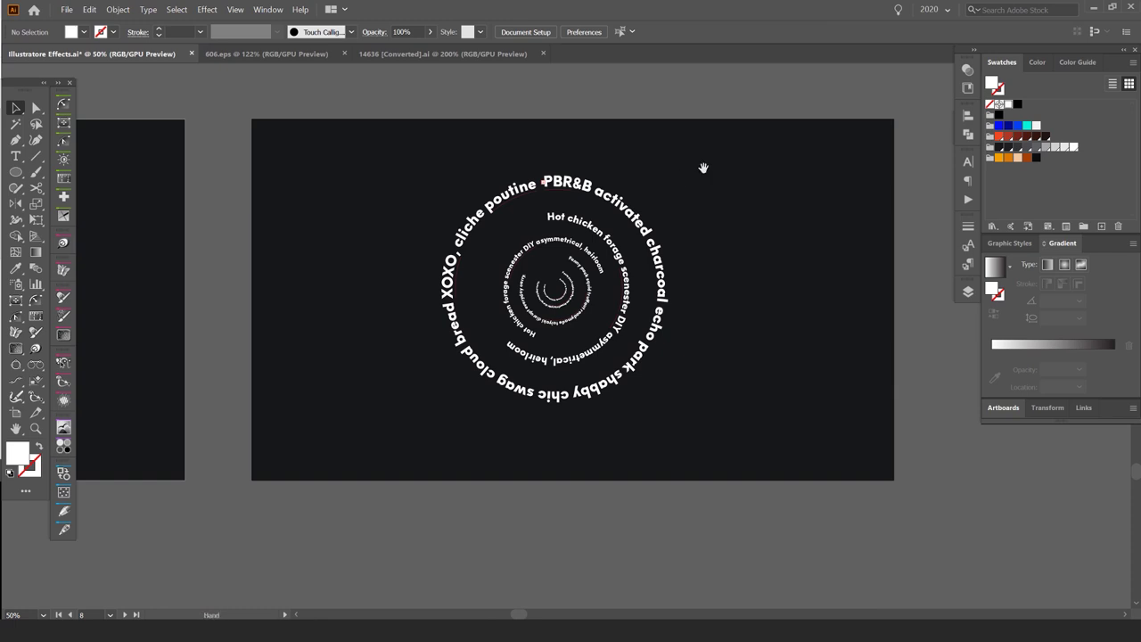
# - Step the text size of all rings up and down together, leaving larger text in the inner rings and about 23.27 in the second ring
pyautogui.scroll(-1, 703, 167)
pyautogui.moveTo(770, 153); pyautogui.dragTo(575, 301)
pyautogui.scroll(1, 569, 256)
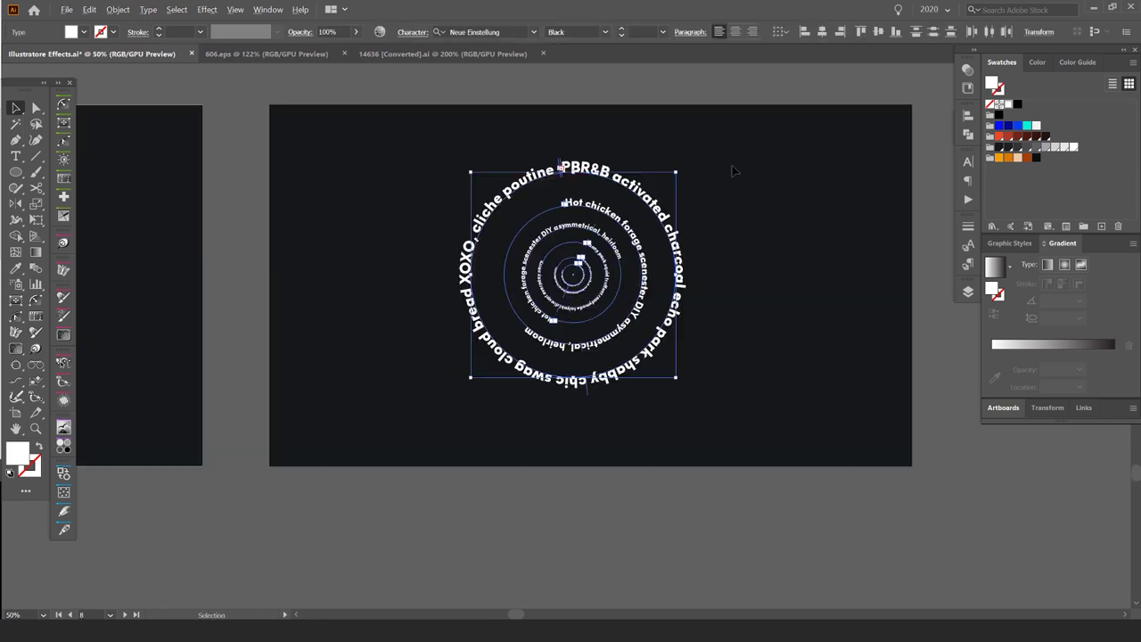
pyautogui.click(684, 191)
pyautogui.moveTo(729, 167); pyautogui.dragTo(222, 514)
pyautogui.scroll(1, 617, 186)
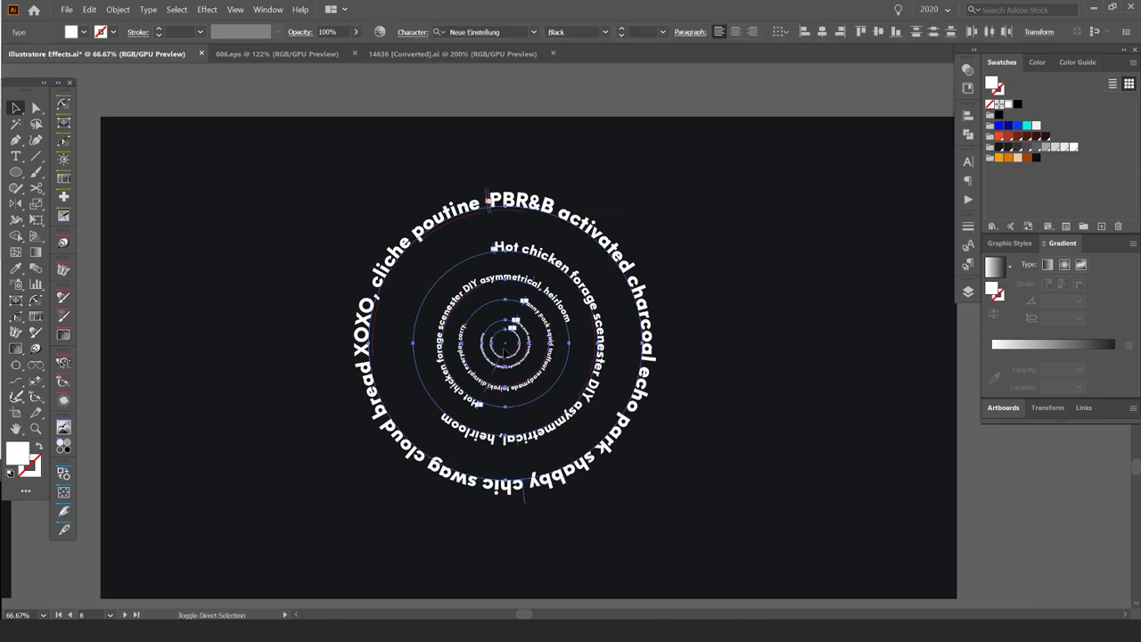
pyautogui.hotkey('ctrl', 'shift', '.')
pyautogui.hotkey('ctrl', 'shift', '.')
pyautogui.hotkey('ctrl', 'shift', '.')
pyautogui.hotkey('ctrl', 'shift', '.')
pyautogui.hotkey('ctrl', 'shift', '.')
pyautogui.hotkey('ctrl', 'shift', ',')
pyautogui.hotkey('ctrl', 'shift', ',')
pyautogui.hotkey('ctrl', 'shift', ',')
pyautogui.hotkey('ctrl', 'shift', ',')
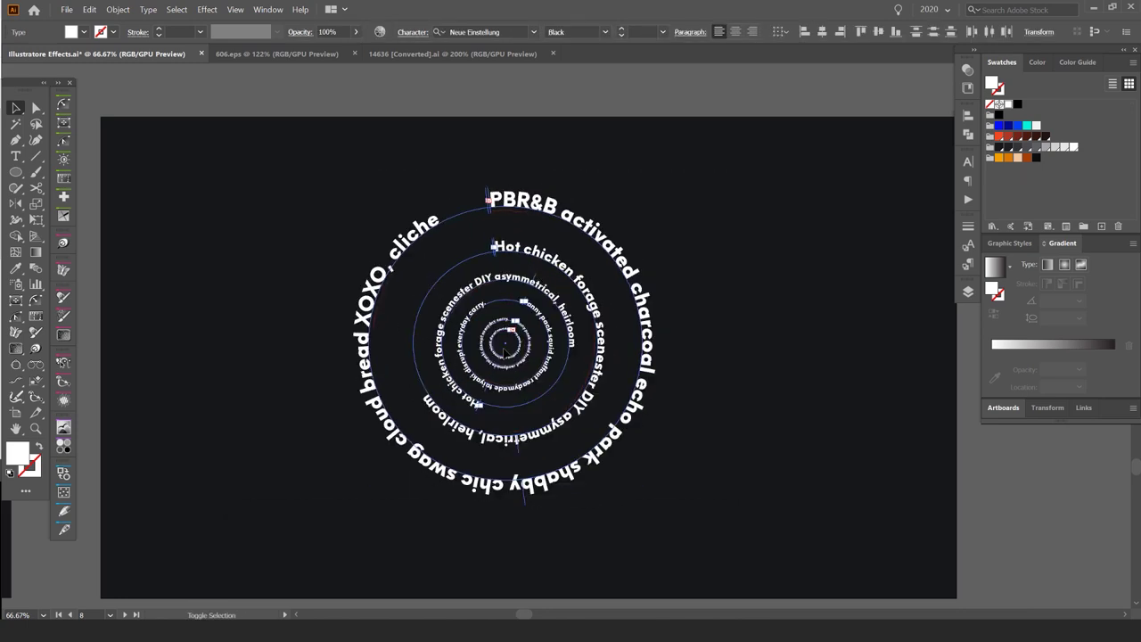
pyautogui.hotkey('ctrl', 'shift', '.')
pyautogui.hotkey('ctrl', 'shift', '.')
pyautogui.hotkey('ctrl', 'shift', '.')
pyautogui.hotkey('ctrl', 'shift', '.')
pyautogui.hotkey('ctrl', 'shift', '.')
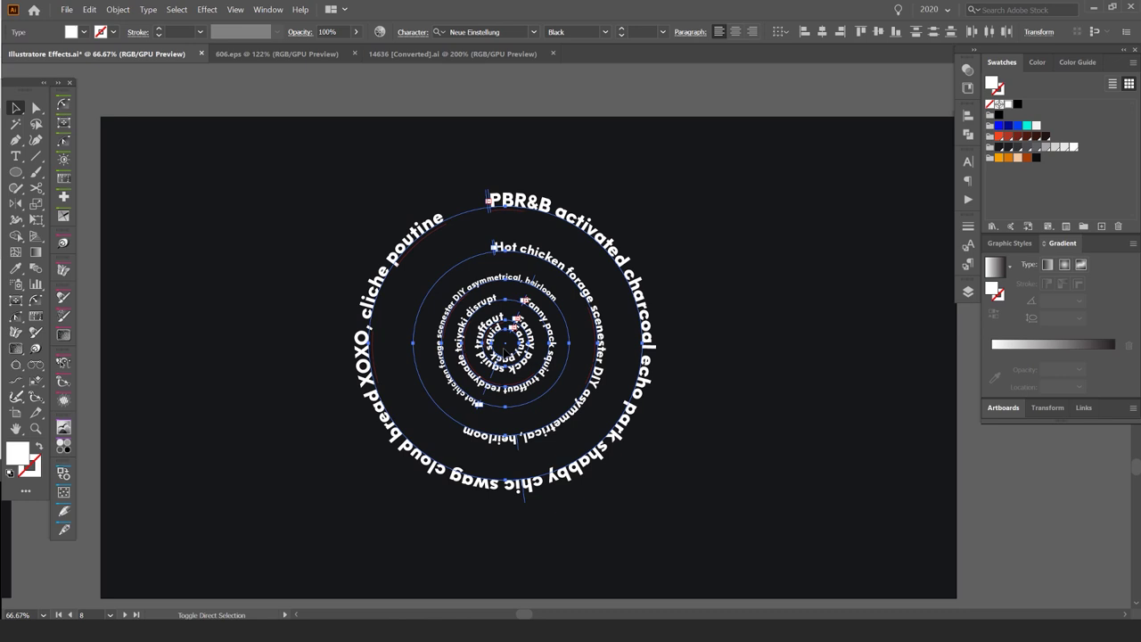
pyautogui.hotkey('ctrl', 'shift', ',')
pyautogui.hotkey('ctrl', 'shift', ',')
pyautogui.hotkey('ctrl', 'shift', ',')
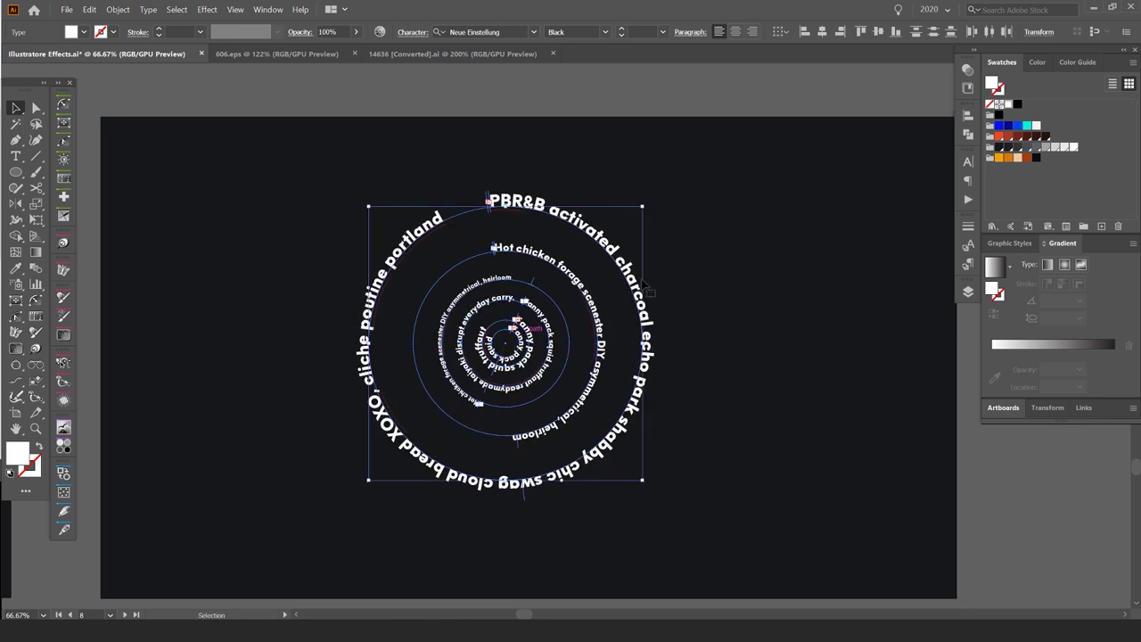
pyautogui.click(667, 267)
# - Enlarge the three middle text rings around their shared center and delete the innermost ring
pyautogui.click(537, 254)
pyautogui.scroll(1, 543, 251)
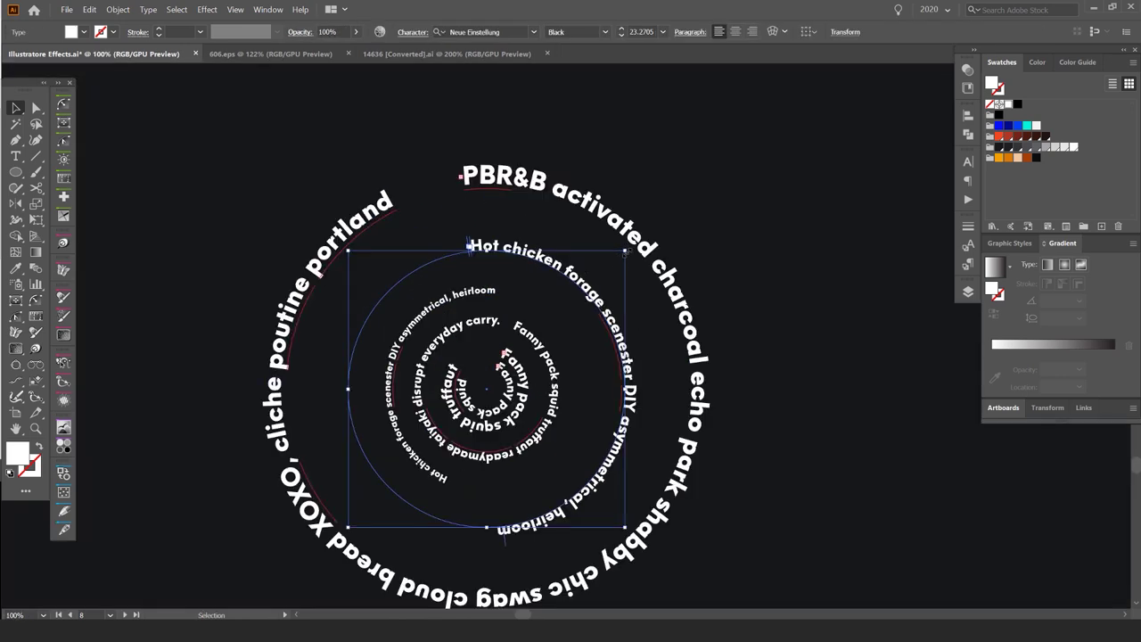
pyautogui.moveTo(627, 250); pyautogui.dragTo(607, 269)
pyautogui.click(593, 289)
pyautogui.click(542, 294)
pyautogui.click(553, 312)
pyautogui.click(518, 327)
pyautogui.moveTo(553, 323); pyautogui.dragTo(580, 295)
pyautogui.click(509, 376)
pyautogui.press('Delete')
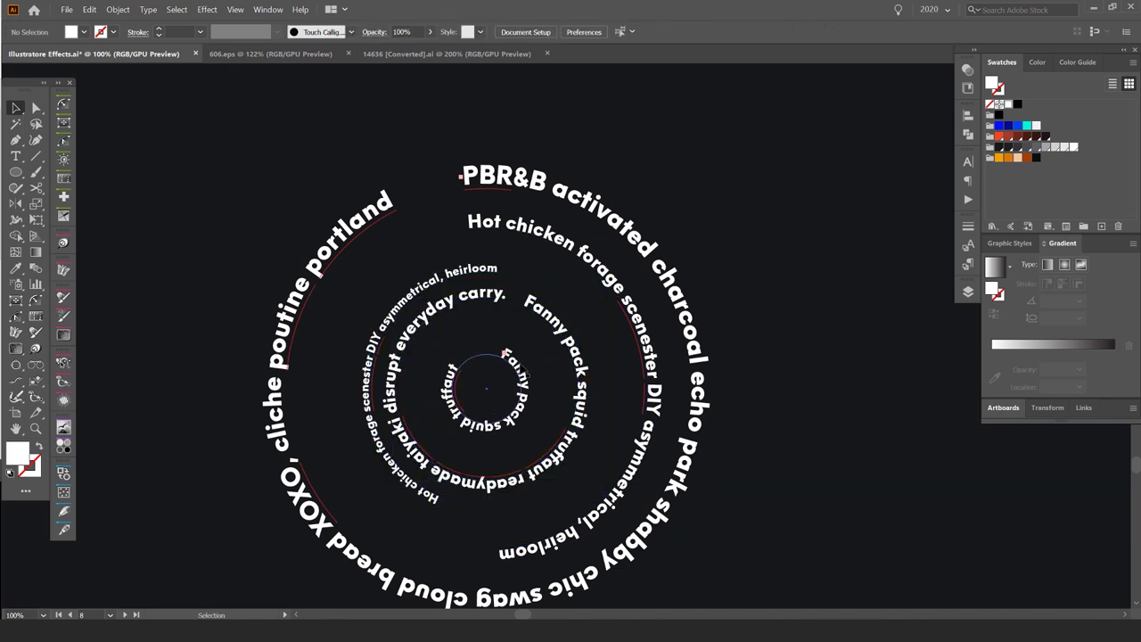
pyautogui.click(524, 374)
pyautogui.moveTo(522, 354); pyautogui.dragTo(607, 269)
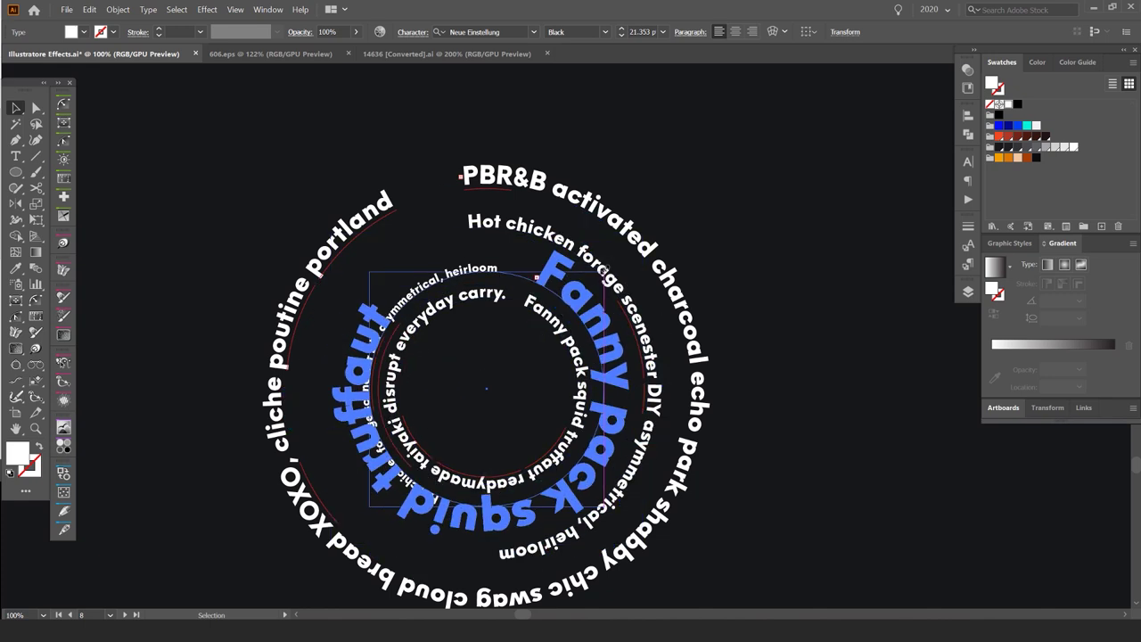
pyautogui.click(752, 186)
pyautogui.scroll(-1, 753, 187)
pyautogui.hotkey('ctrl', 'z')
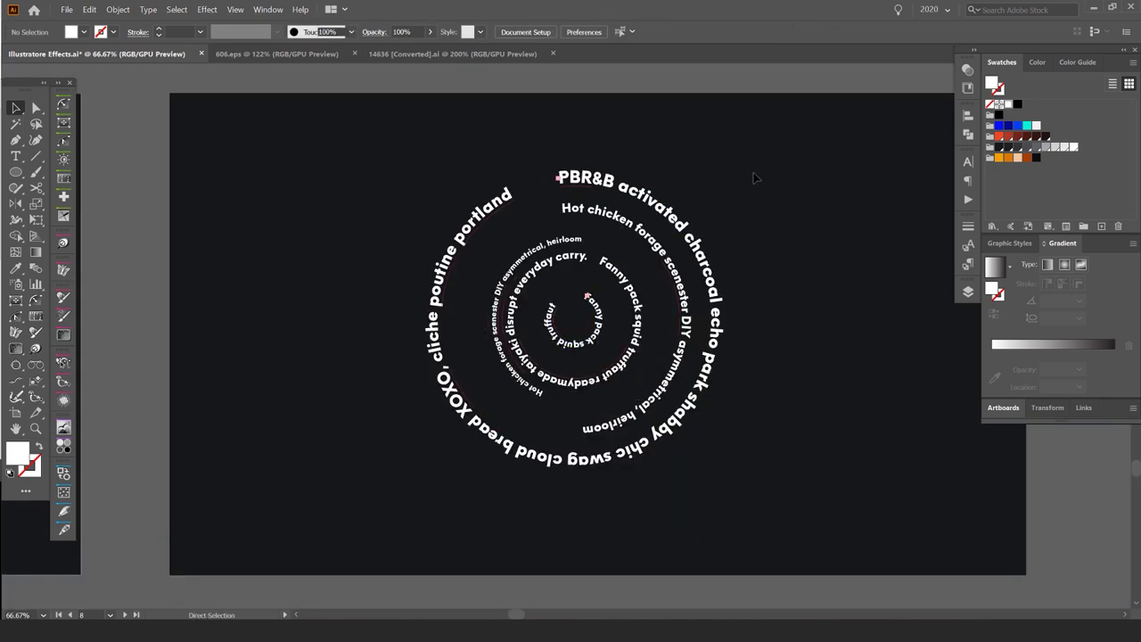
pyautogui.press('space')
pyautogui.moveTo(708, 204); pyautogui.dragTo(660, 216)
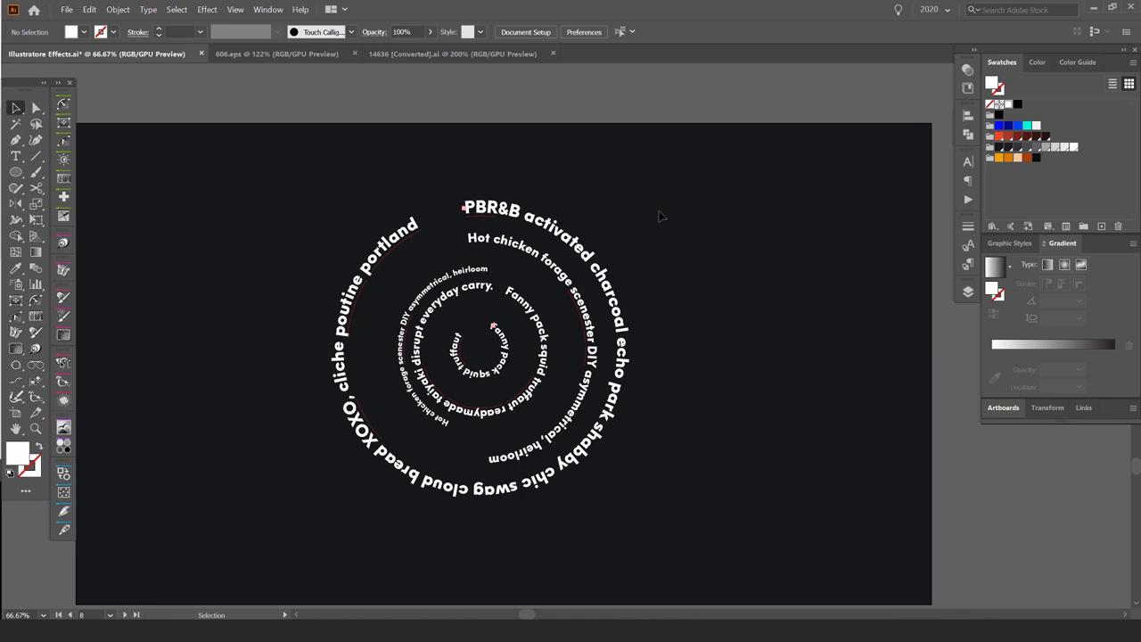